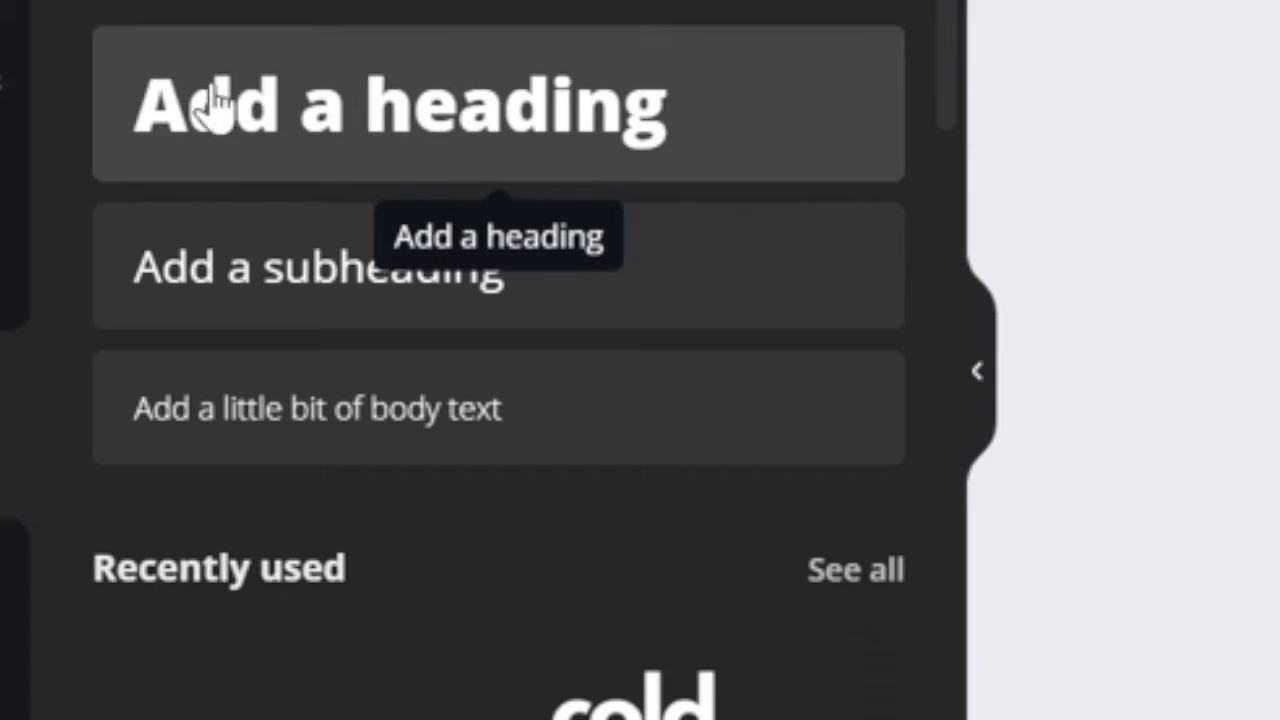
Step: Add a subheading text box near the top of the photo poster and replace its placeholder with the copied "I am from" poem
left_click_drag(227, 298, 786, 298)
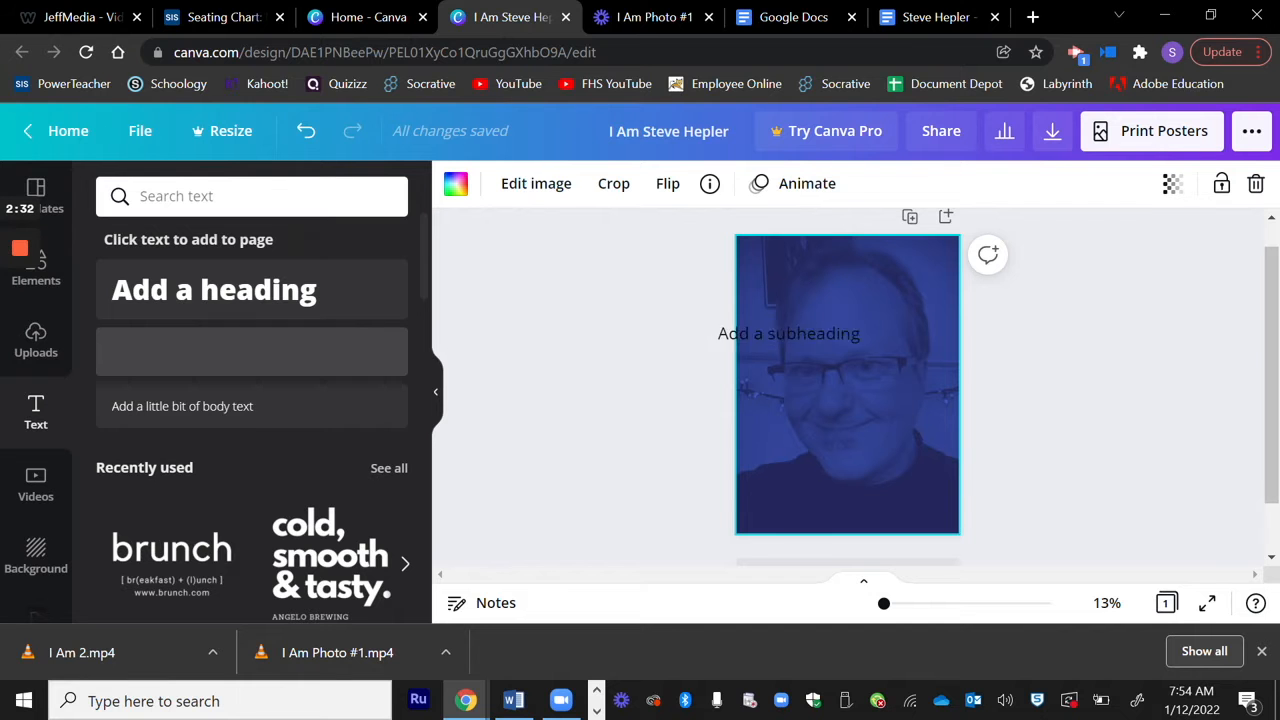
left_click(863, 291)
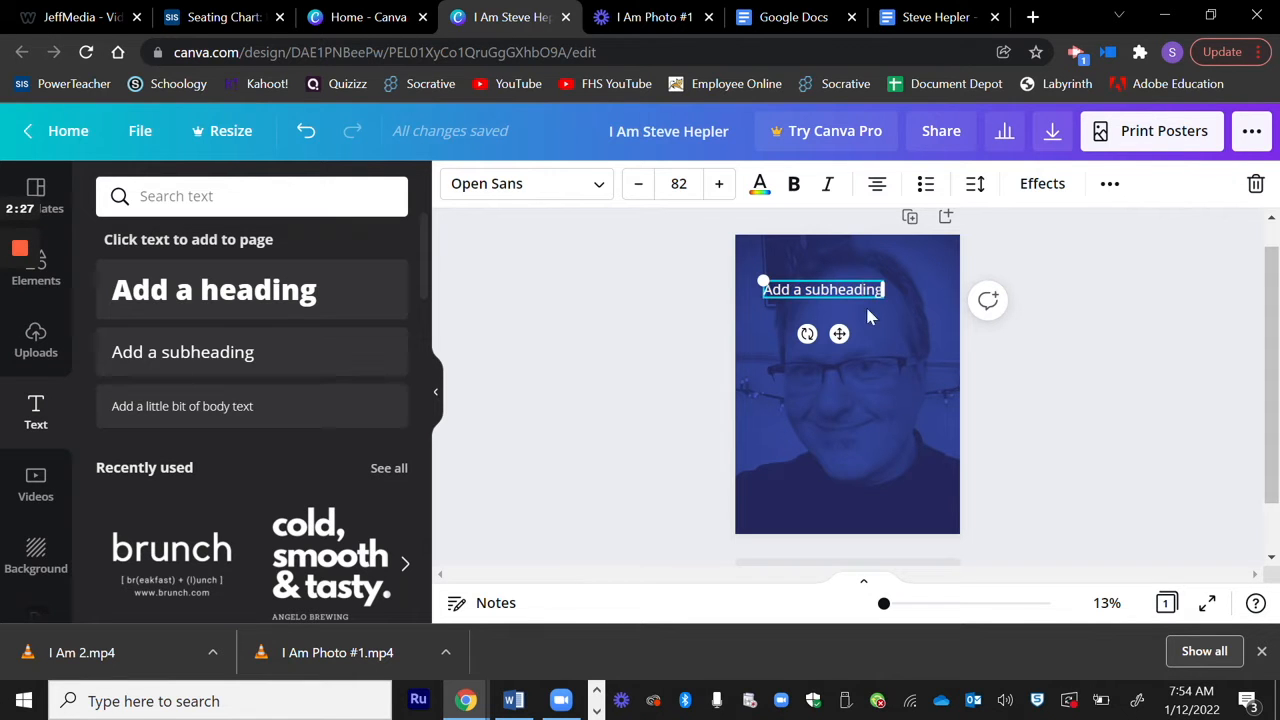
key("BackSpace")
key("BackSpace")
key("BackSpace")
key("BackSpace")
key("BackSpace")
key("BackSpace")
key("BackSpace")
key("BackSpace")
key("BackSpace")
key("BackSpace")
key("BackSpace")
key("BackSpace")
key("BackSpace")
key("BackSpace")
key("BackSpace")
key("BackSpace")
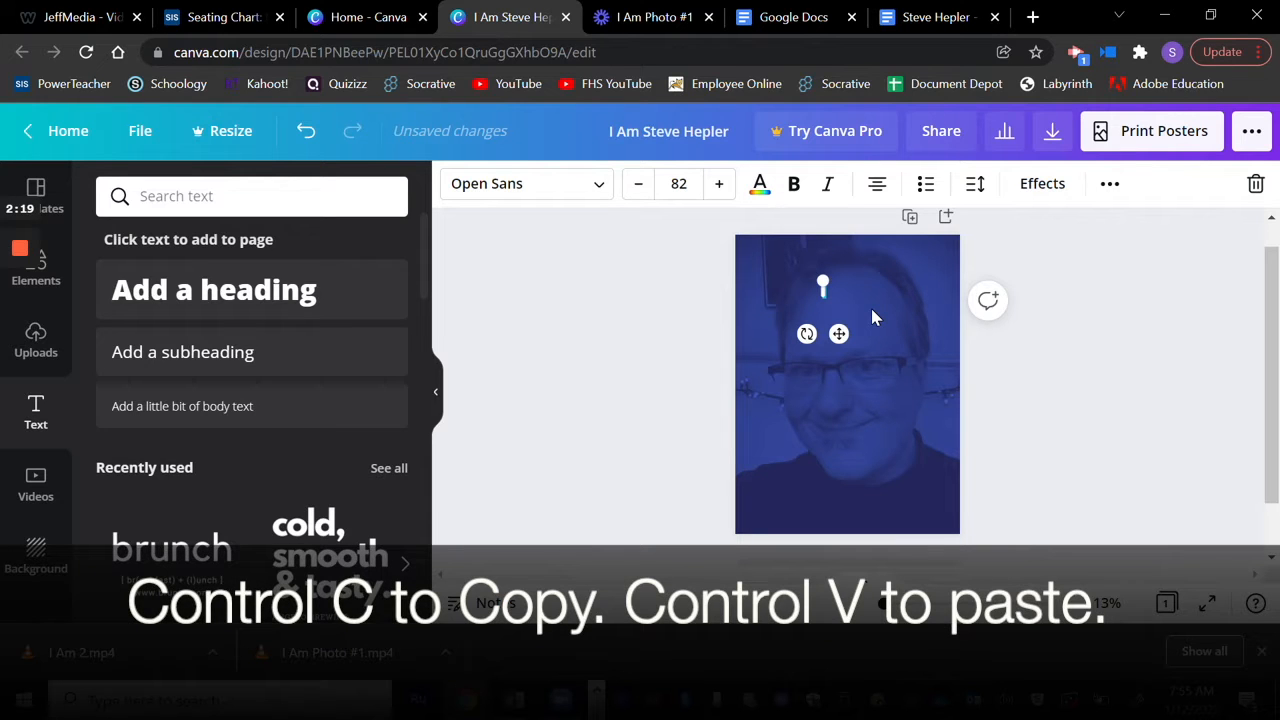
key("ctrl+v")
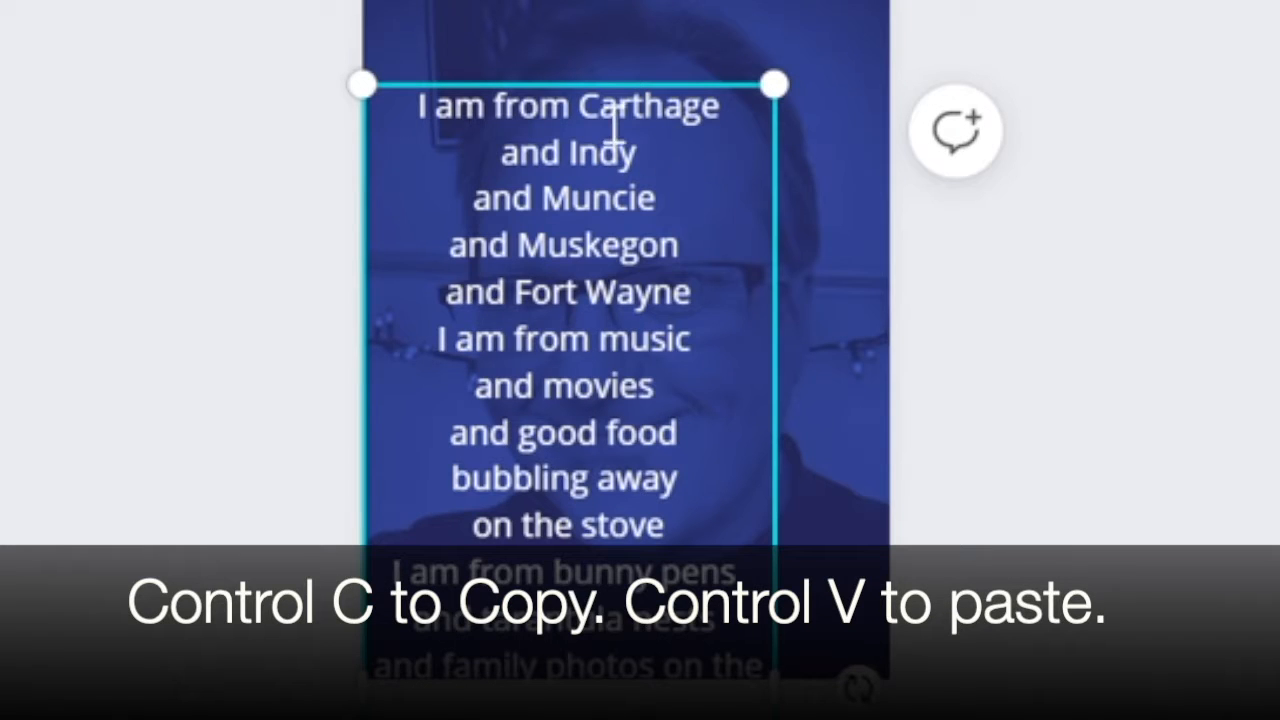
Step: Reduce the font size of the entire poem to 37
left_click_drag(418, 110, 650, 630)
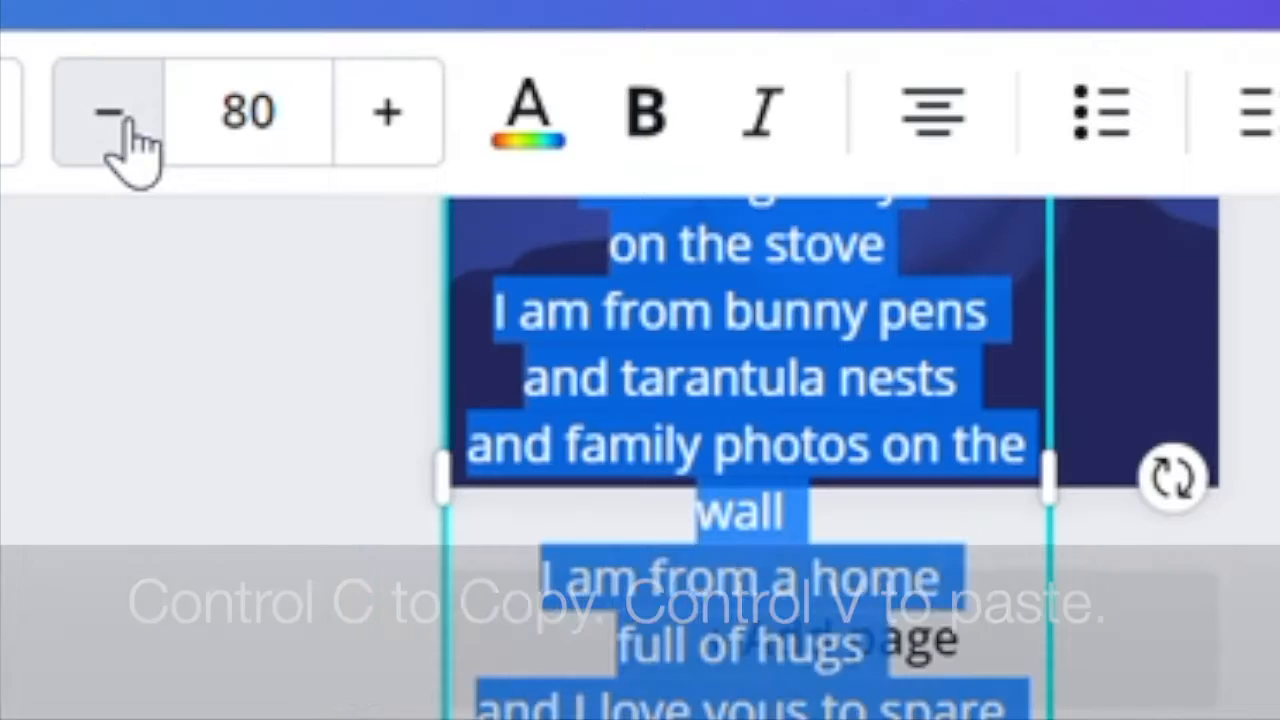
left_click(115, 118)
left_click(115, 118)
left_click(115, 118)
left_click(115, 118)
left_click(115, 118)
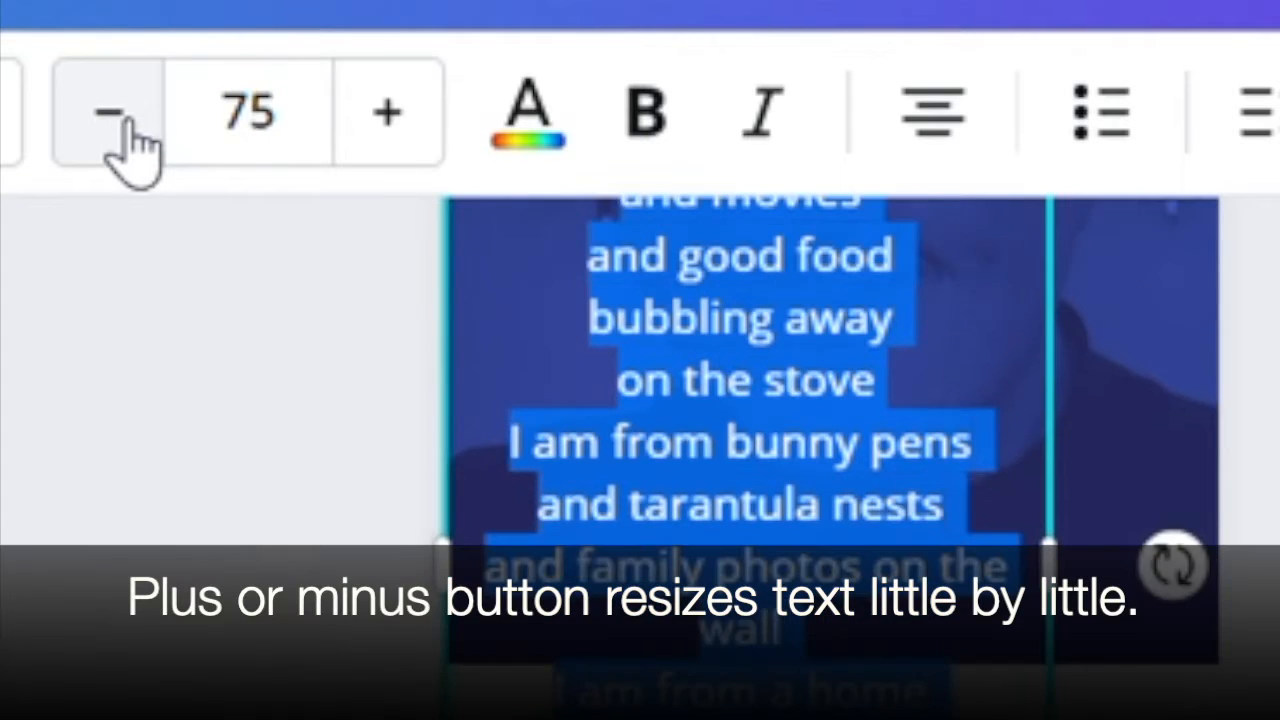
left_click(115, 118)
left_click(115, 118)
left_click(115, 118)
left_click(115, 118)
left_click(115, 118)
left_click(115, 118)
left_click(115, 118)
left_click(115, 118)
left_click(115, 118)
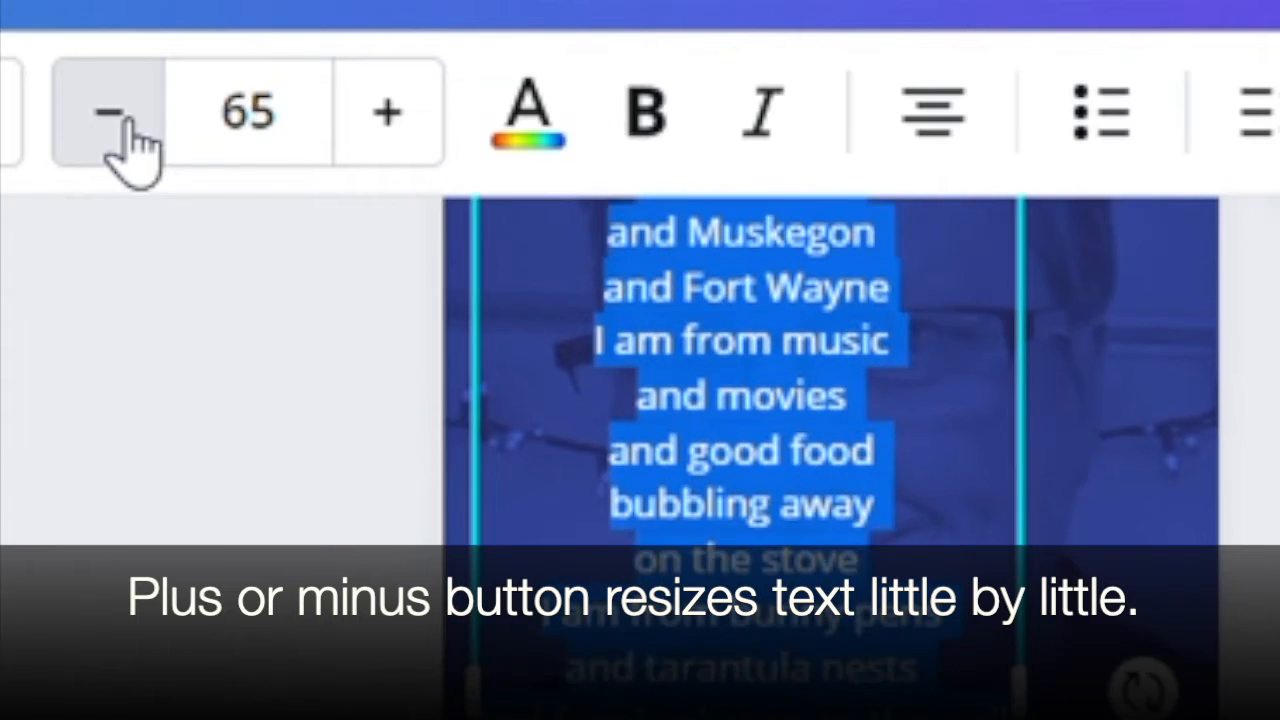
left_click(115, 118)
left_click(115, 118)
left_click(115, 118)
left_click(115, 118)
left_click(115, 118)
left_click(115, 118)
left_click(115, 118)
left_click(115, 118)
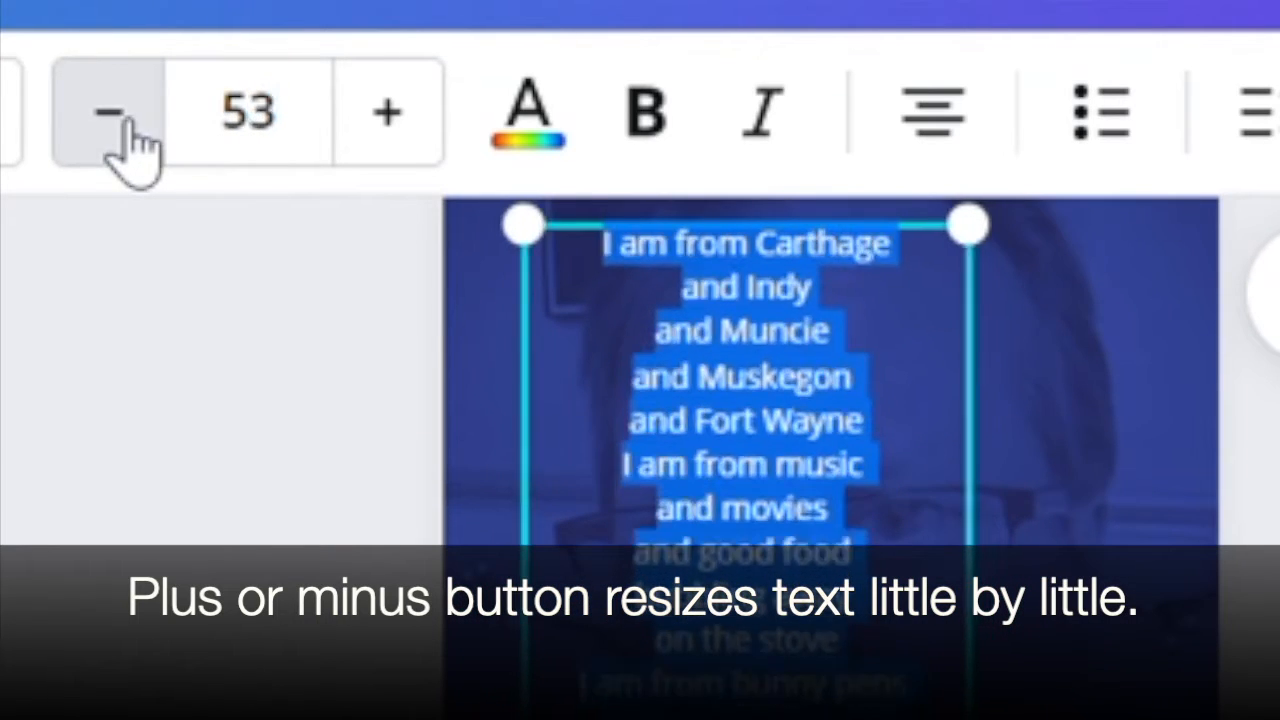
left_click(115, 118)
left_click(115, 118)
left_click(115, 118)
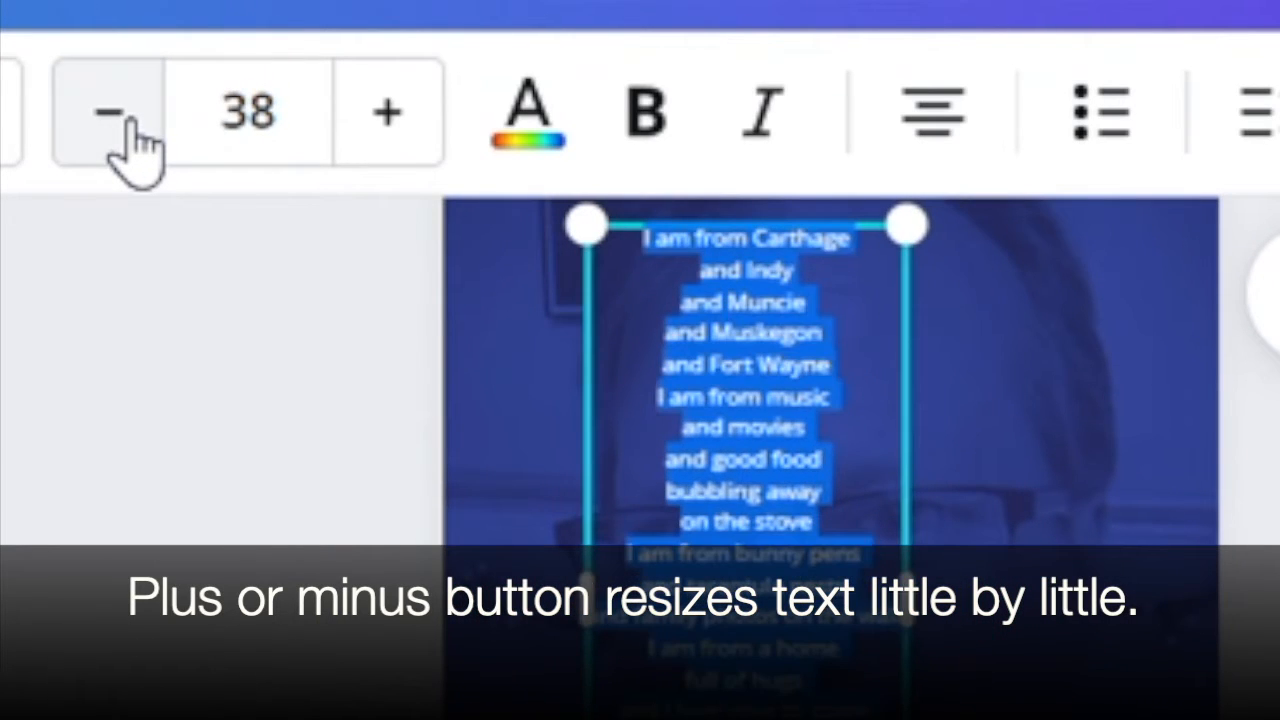
left_click(125, 122)
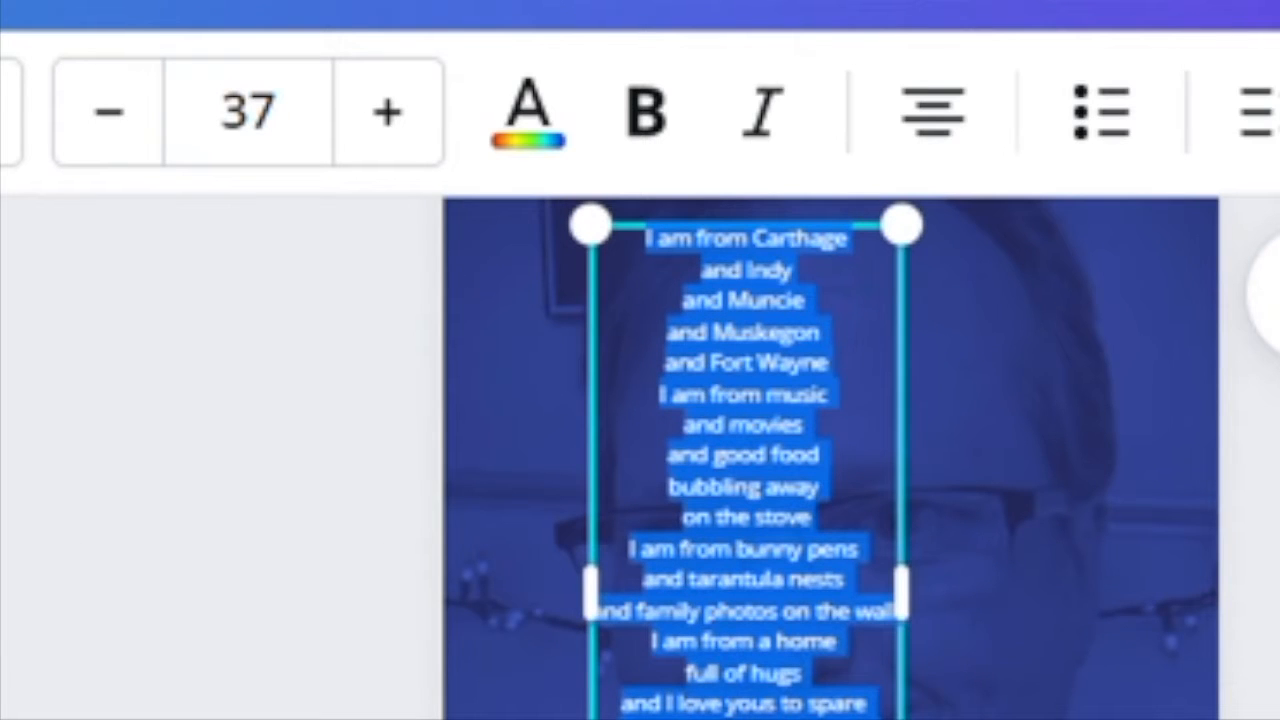
scroll(832, 459, "up", 1)
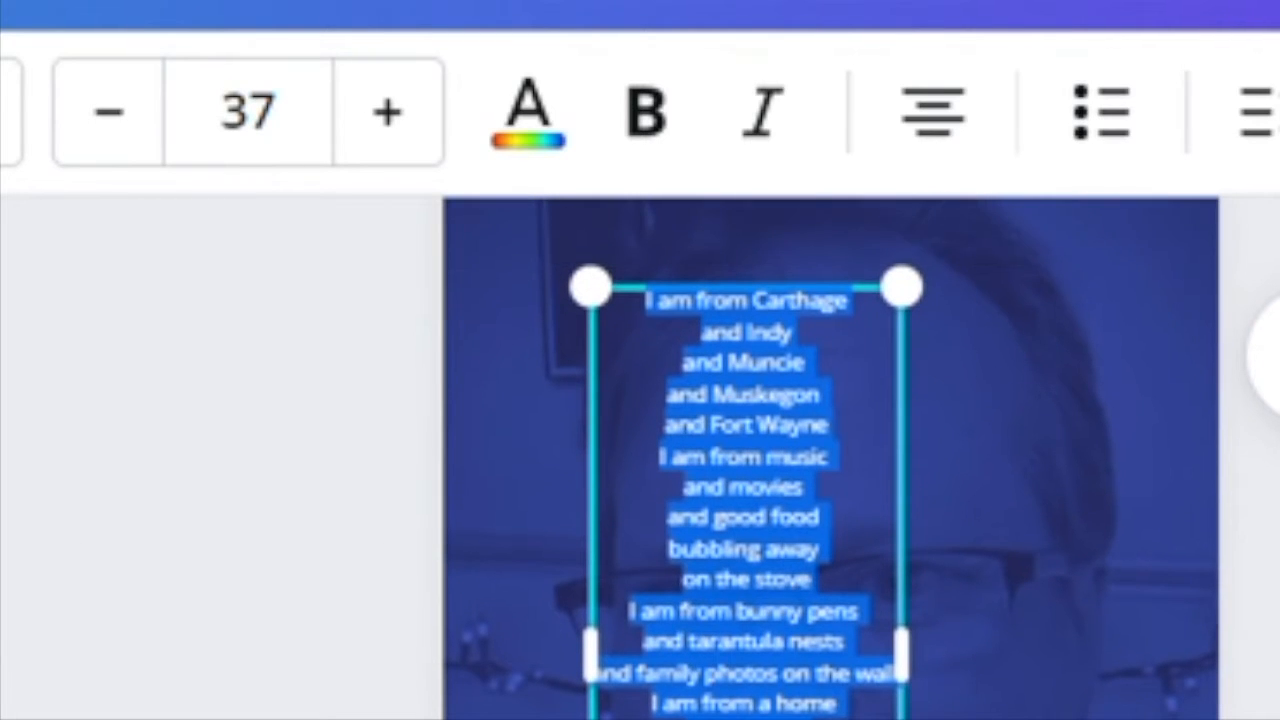
scroll(832, 459, "up", 1)
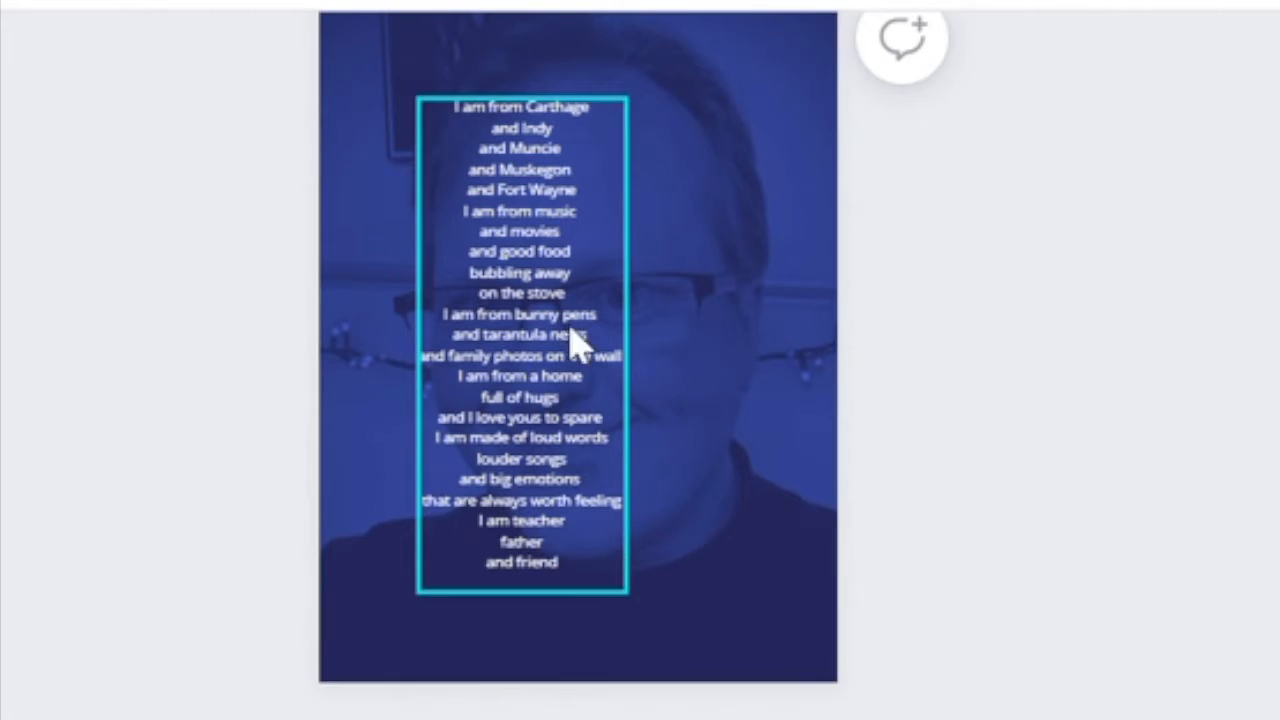
Step: Cycle the whole poem's alignment through right to justified, and widen its text box slightly
left_click(600, 572)
left_click_drag(579, 572, 425, 95)
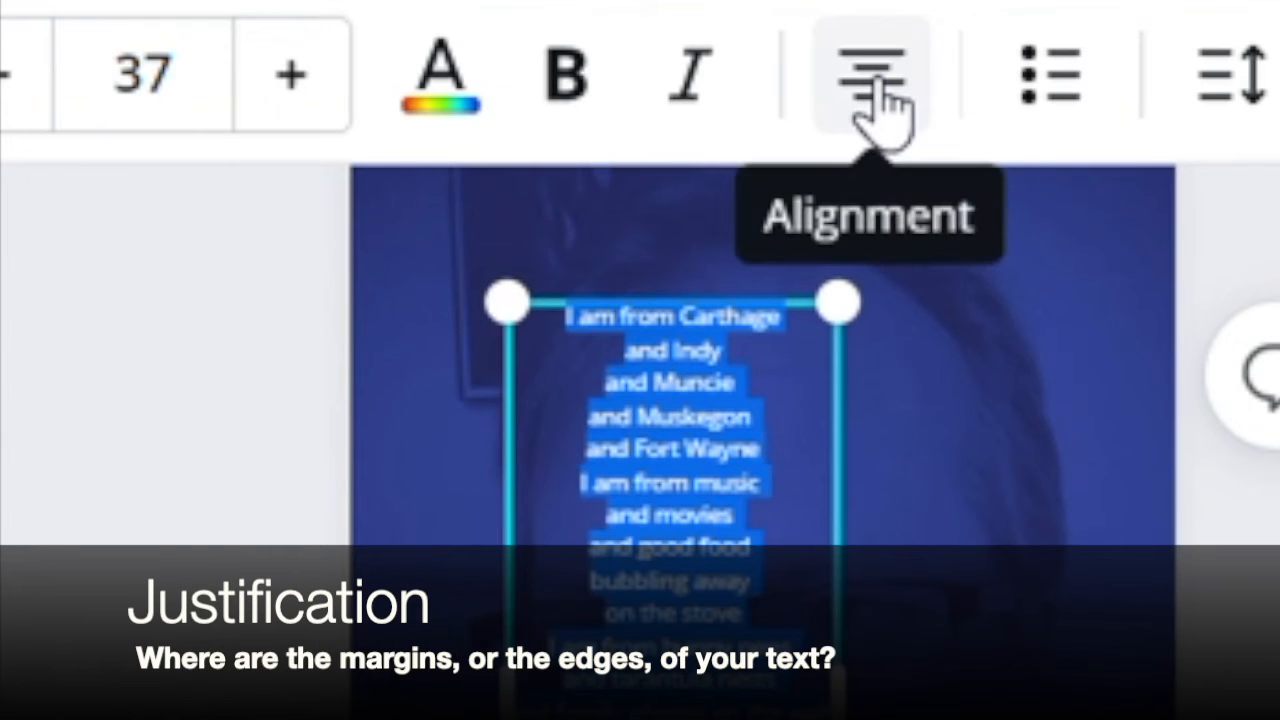
left_click(880, 110)
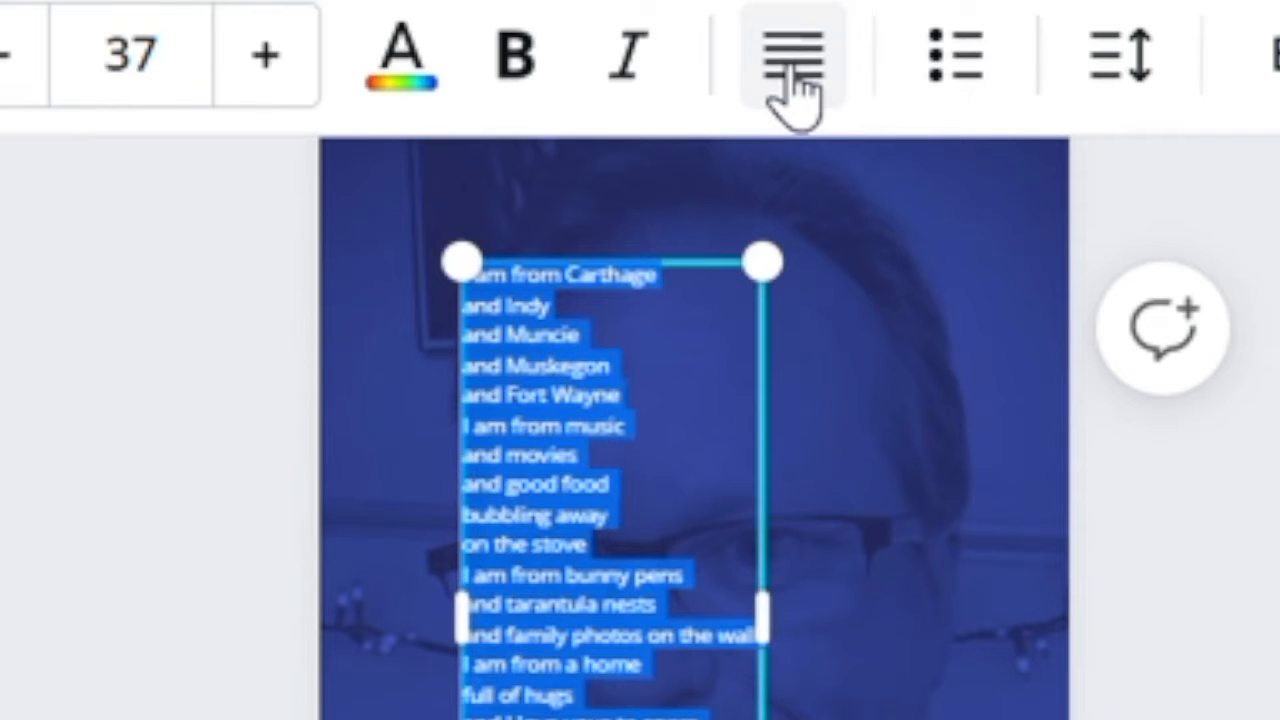
left_click(786, 72)
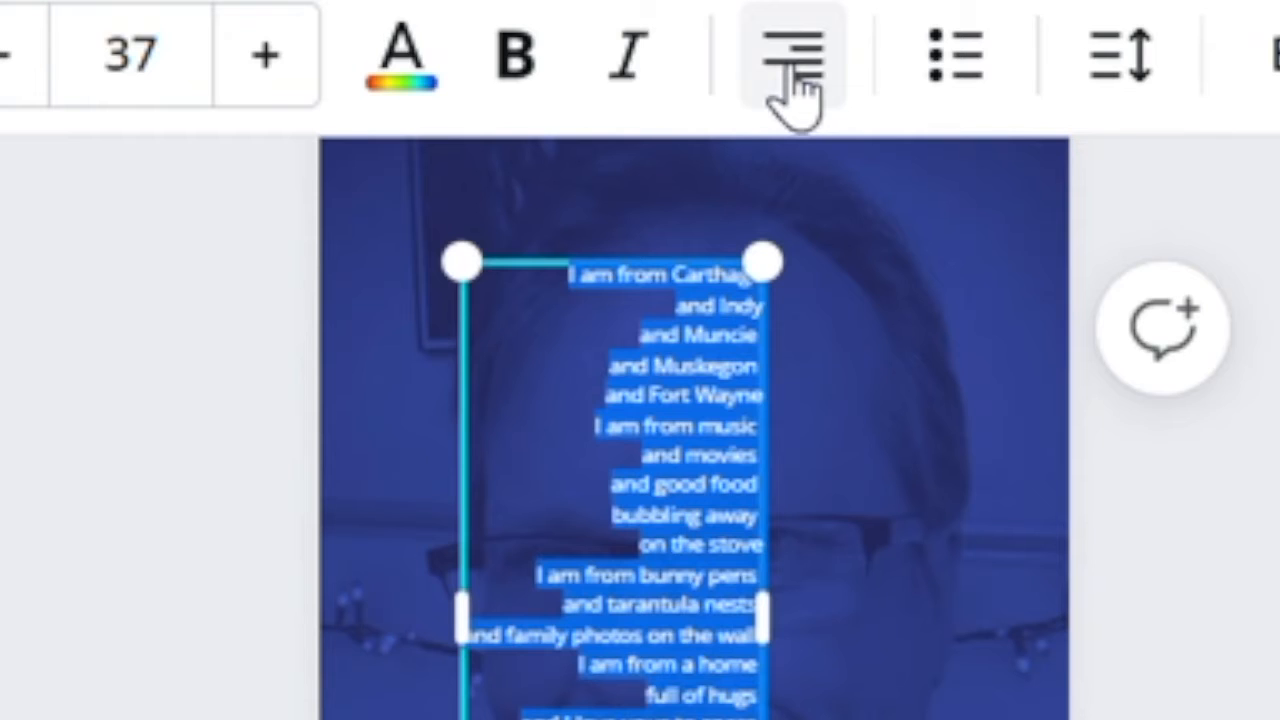
left_click(786, 72)
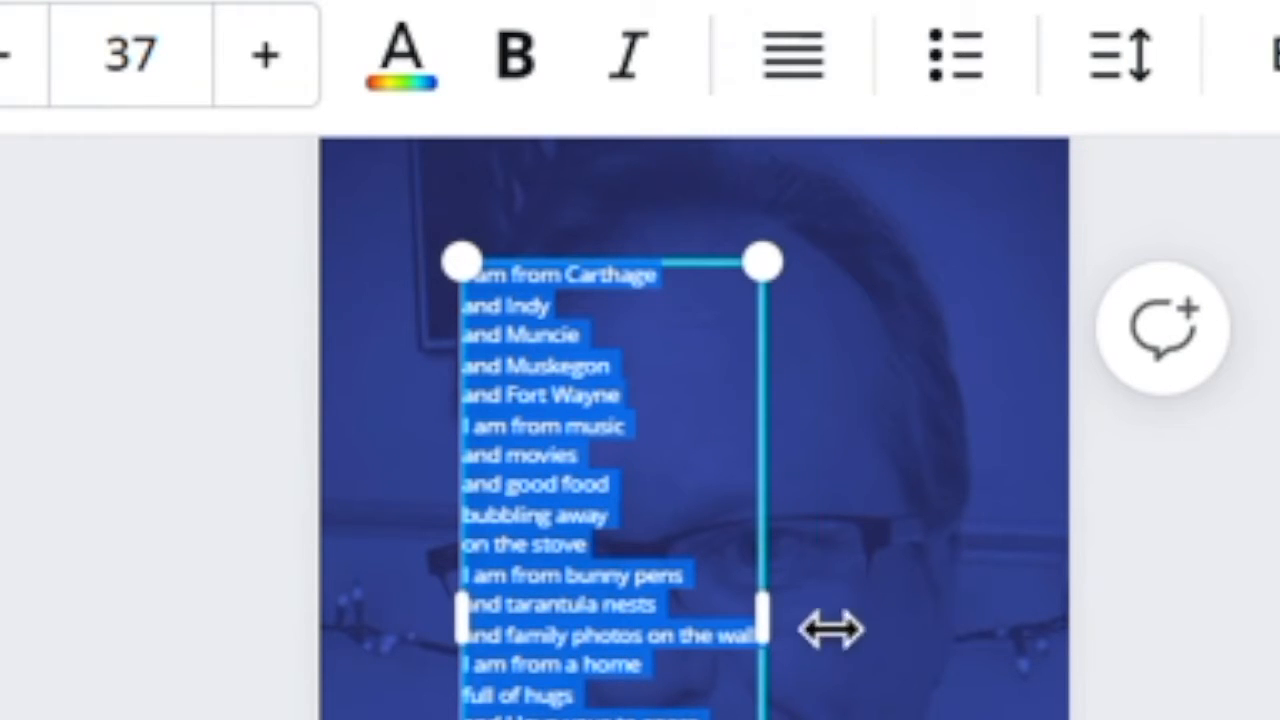
left_click_drag(764, 622, 810, 622)
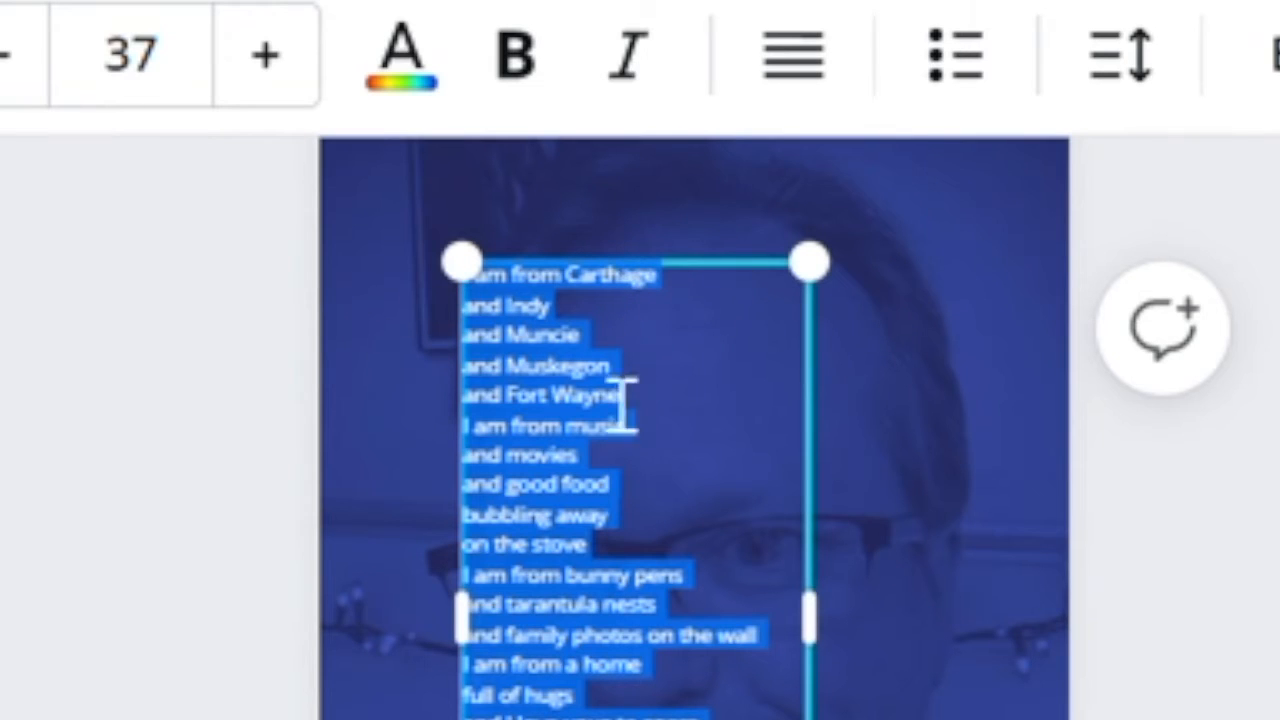
Step: Right-align the poem and move its text box to the left edge of the poster
left_click(790, 52)
left_click(793, 55)
left_click_drag(560, 250, 397, 246)
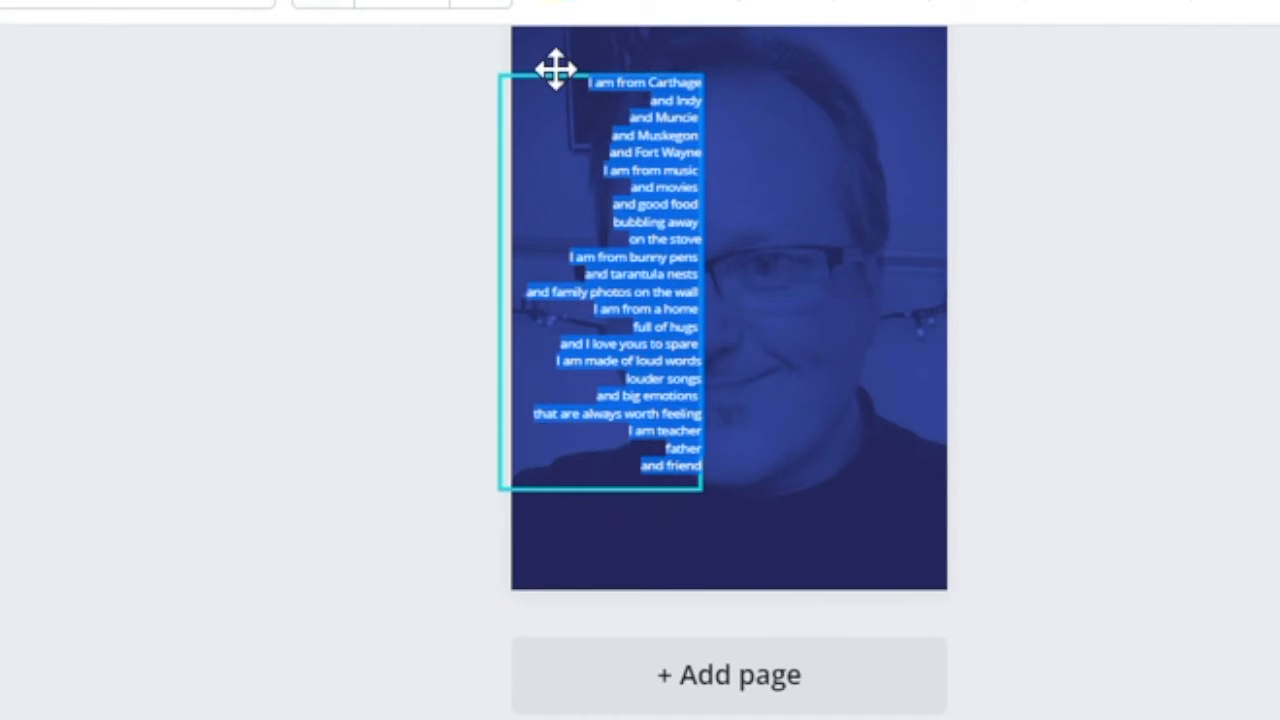
mouse_move(556, 68)
left_mouse_down()
mouse_move(543, 57)
mouse_move(553, 86)
left_mouse_up()
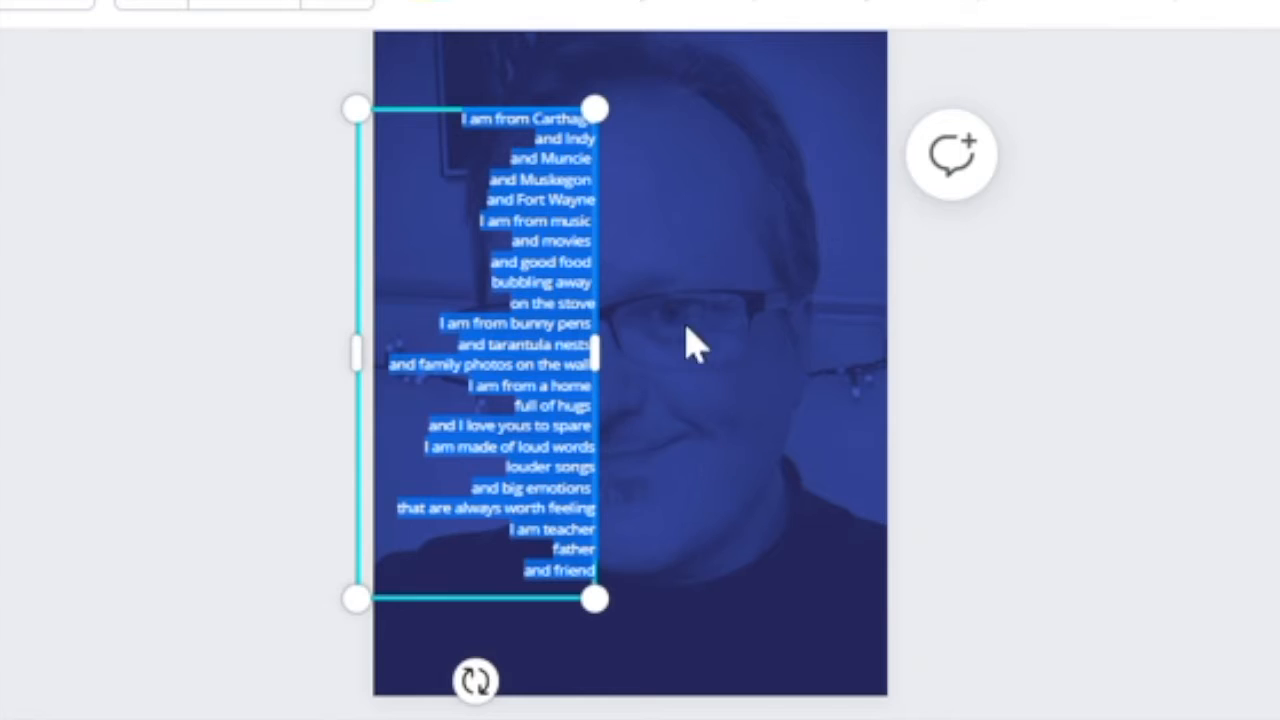
Step: Left-align the poem and move its text box to the lower right half of the poster
left_click(700, 5)
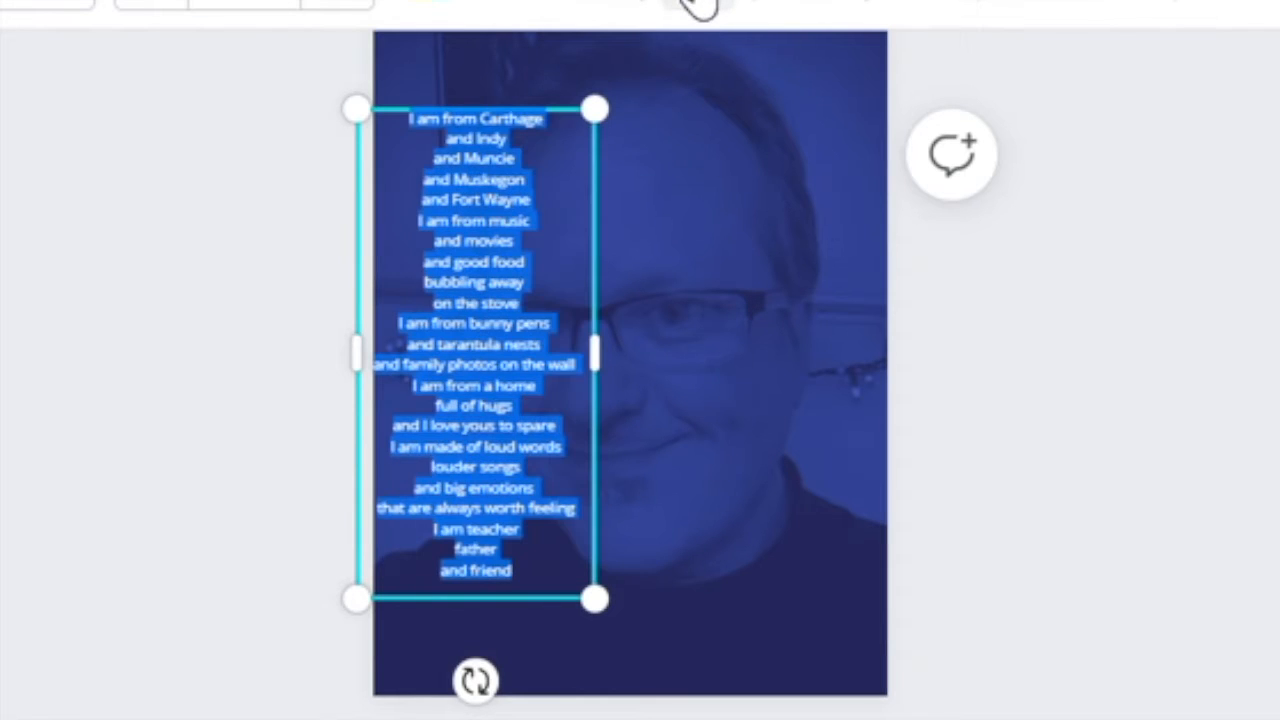
left_click(700, 5)
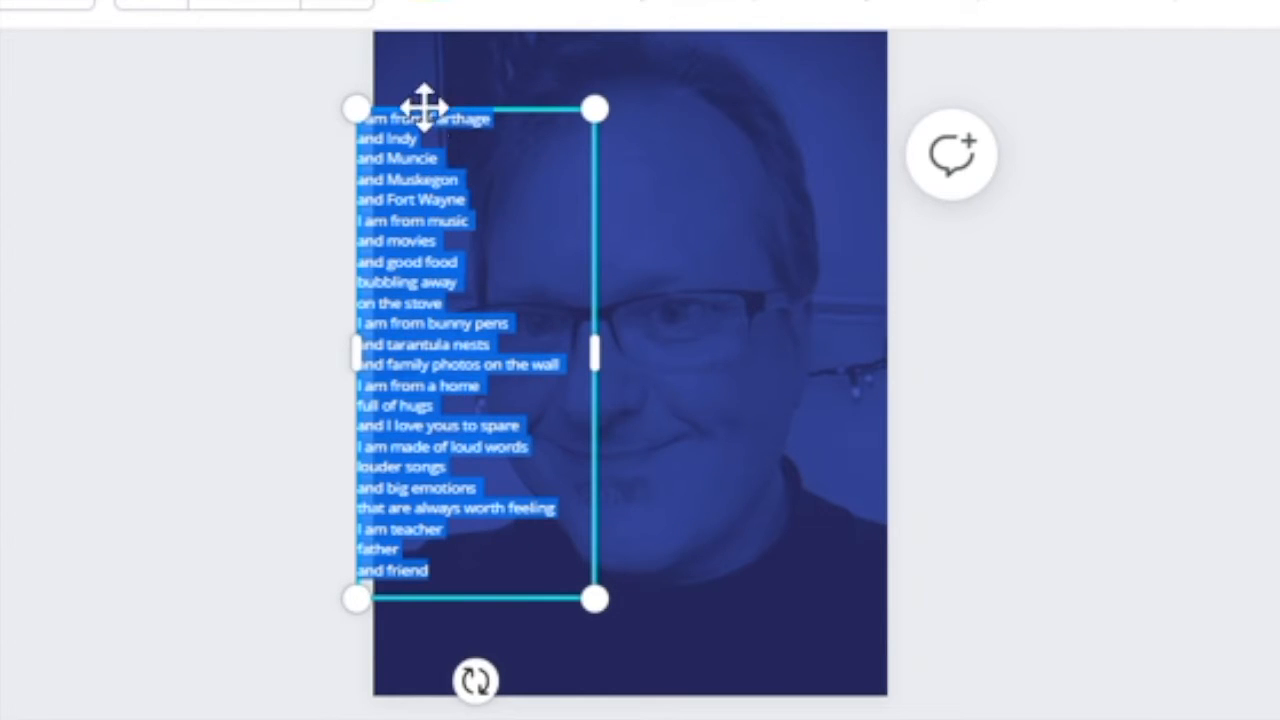
left_click_drag(420, 103, 680, 72)
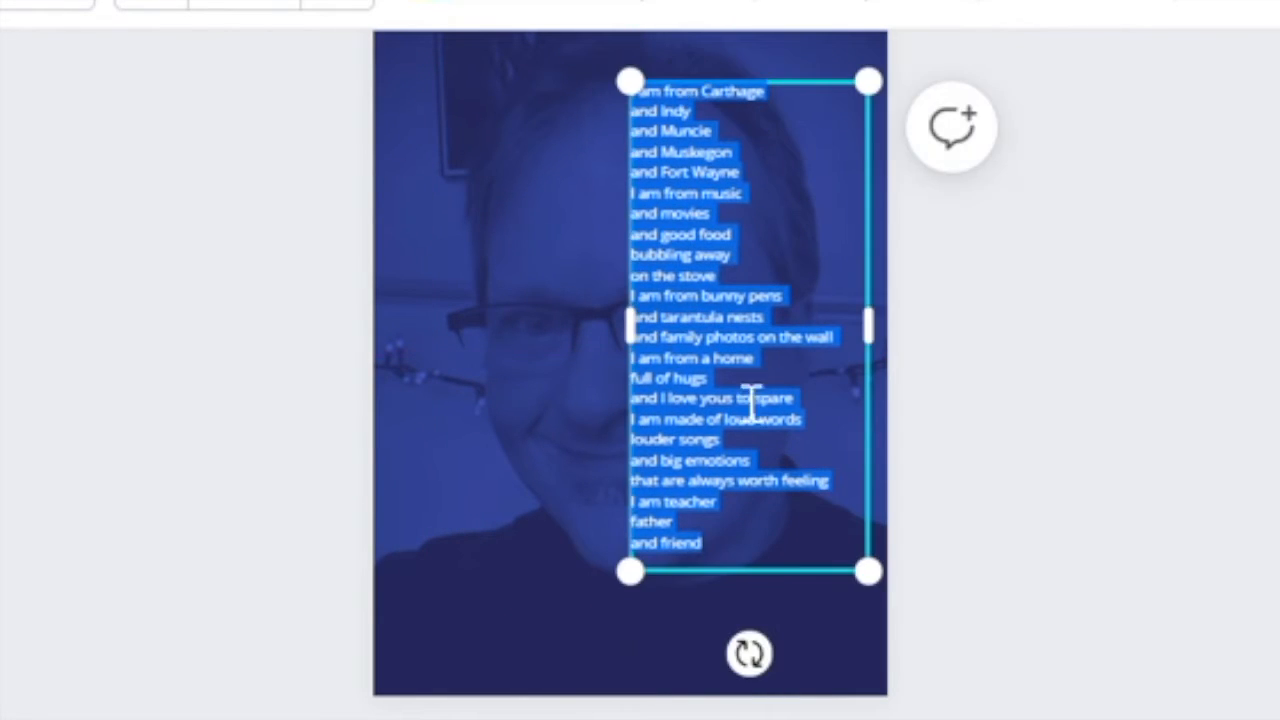
left_click_drag(734, 569, 727, 640)
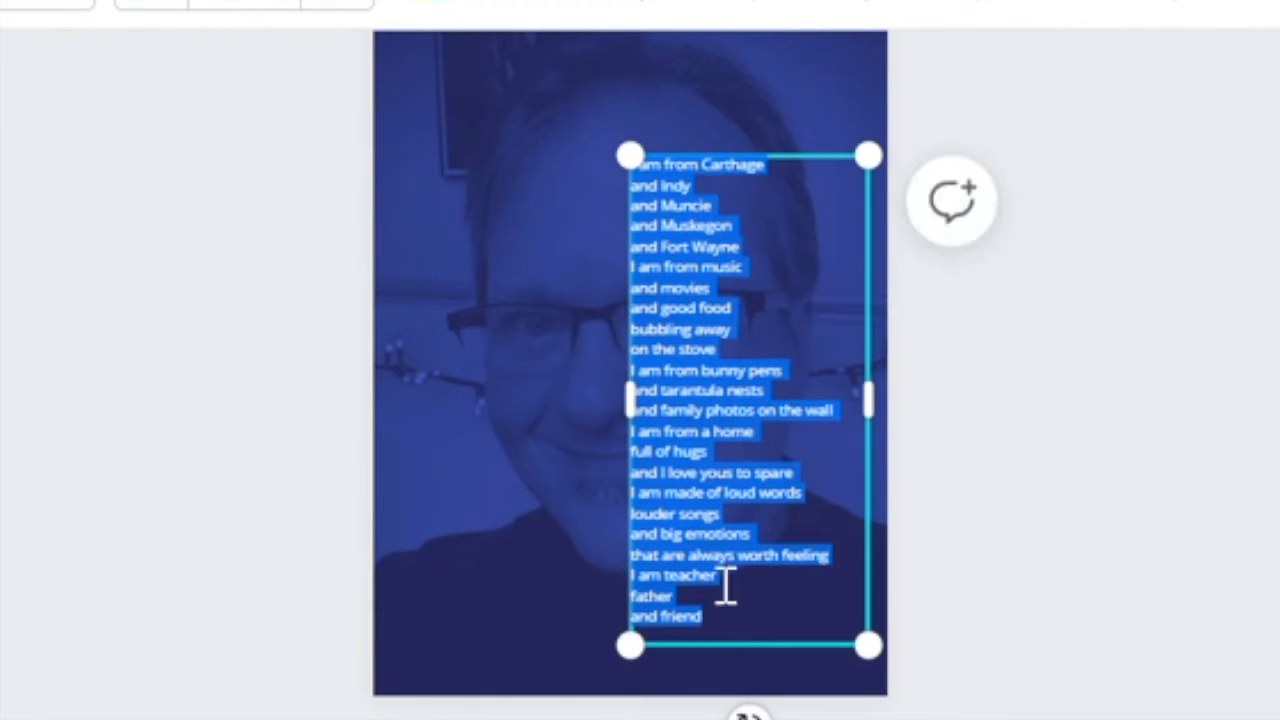
Step: Increase the poem's font size to 45 and move its text box up near the top of the poster
left_click(345, 6)
left_click(345, 6)
left_click(347, 5)
left_click(350, 4)
left_click(352, 4)
left_click_drag(737, 147, 717, 29)
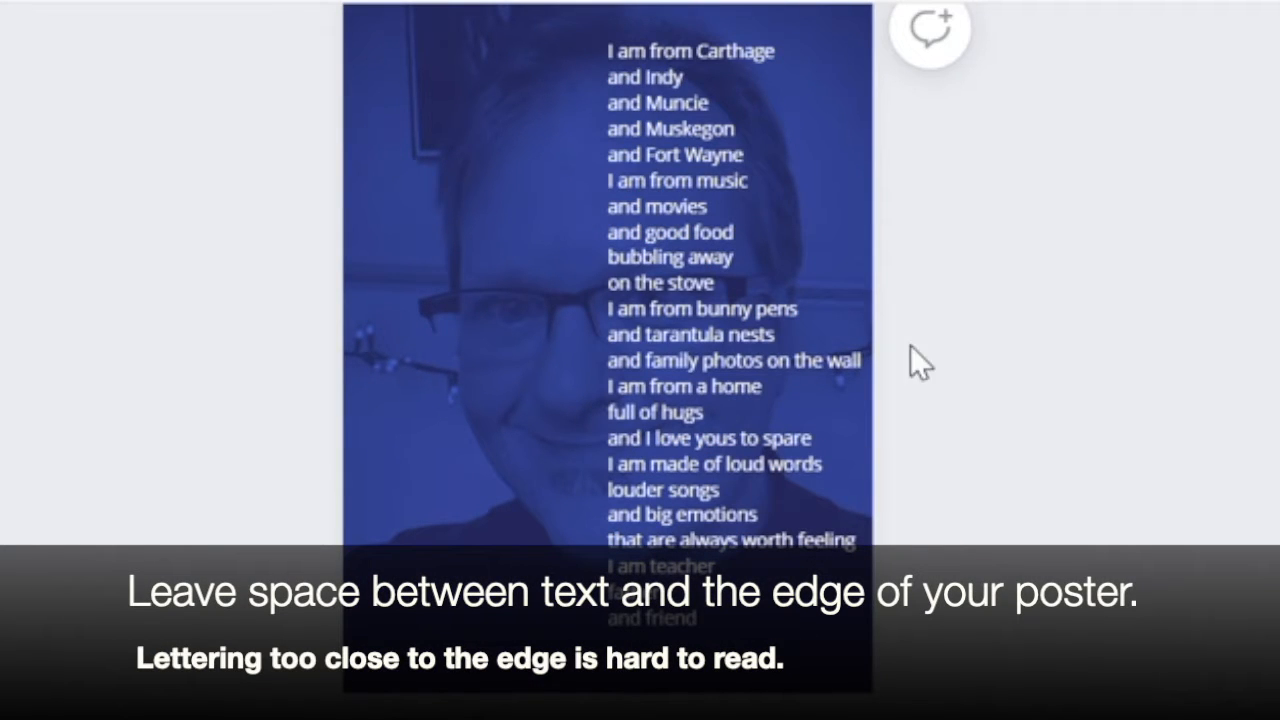
Step: Shift the poem's text box slightly left and up to leave a margin from the poster's right edge
left_click(660, 345)
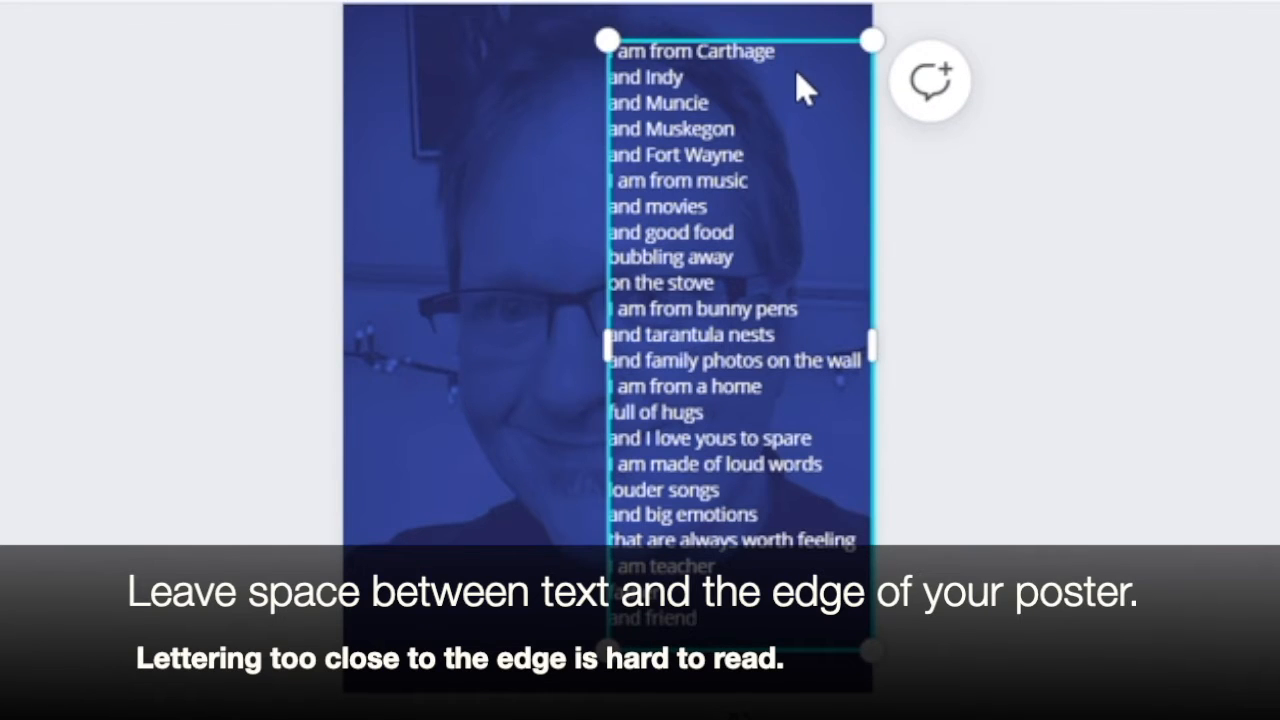
mouse_move(797, 88)
left_mouse_down()
mouse_move(783, 69)
mouse_move(806, 70)
left_mouse_up()
left_click_drag(803, 406, 778, 384)
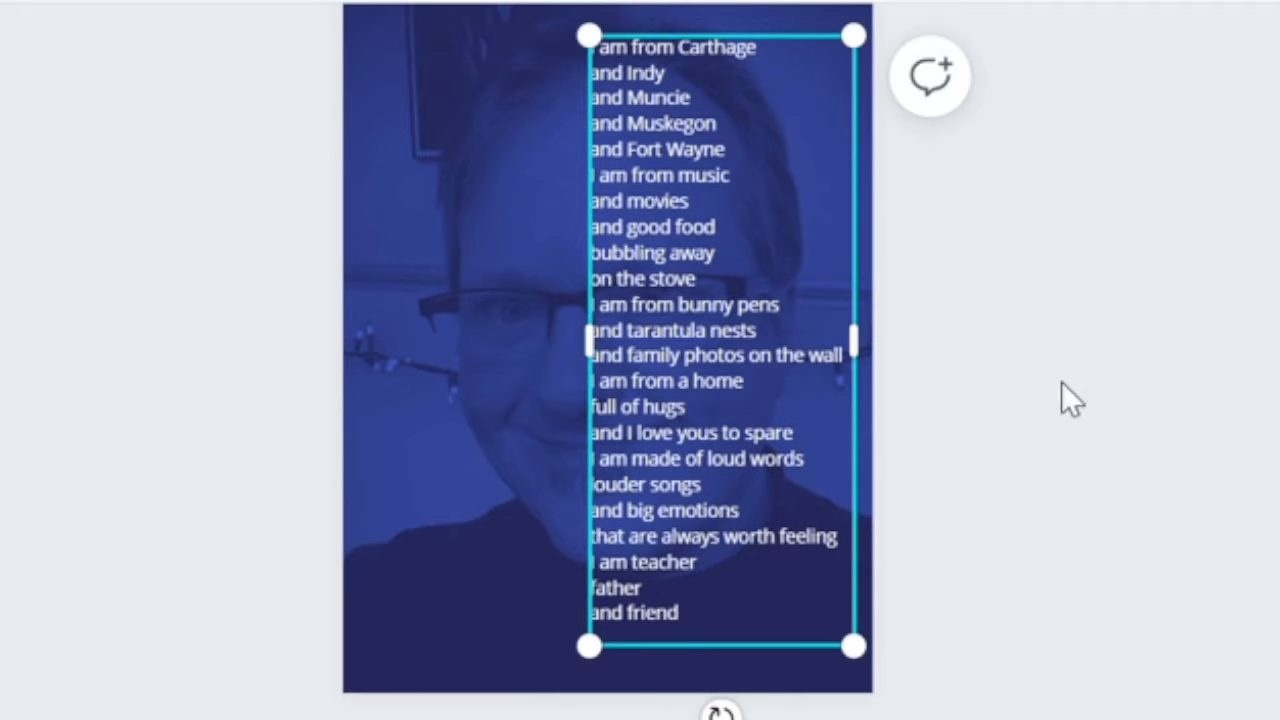
left_click(1077, 370)
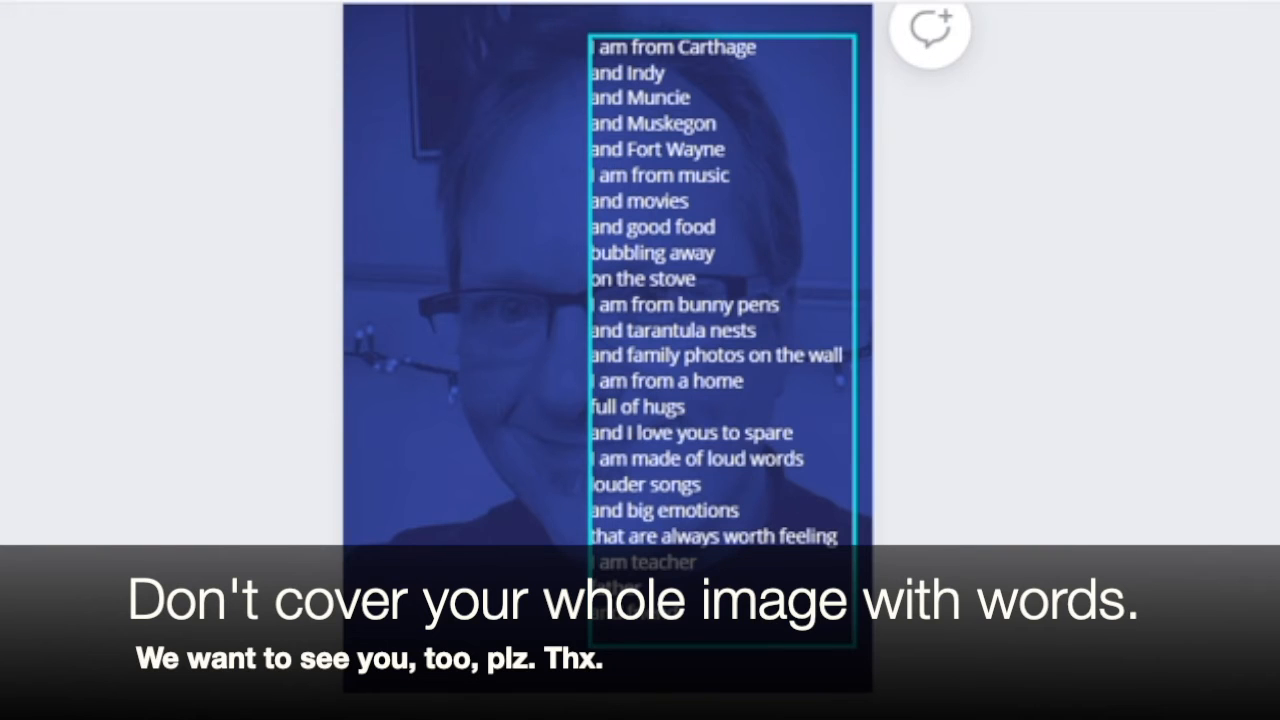
Step: Nudge the poem's text box slightly lower on the poster
left_click(578, 185)
left_click(1106, 396)
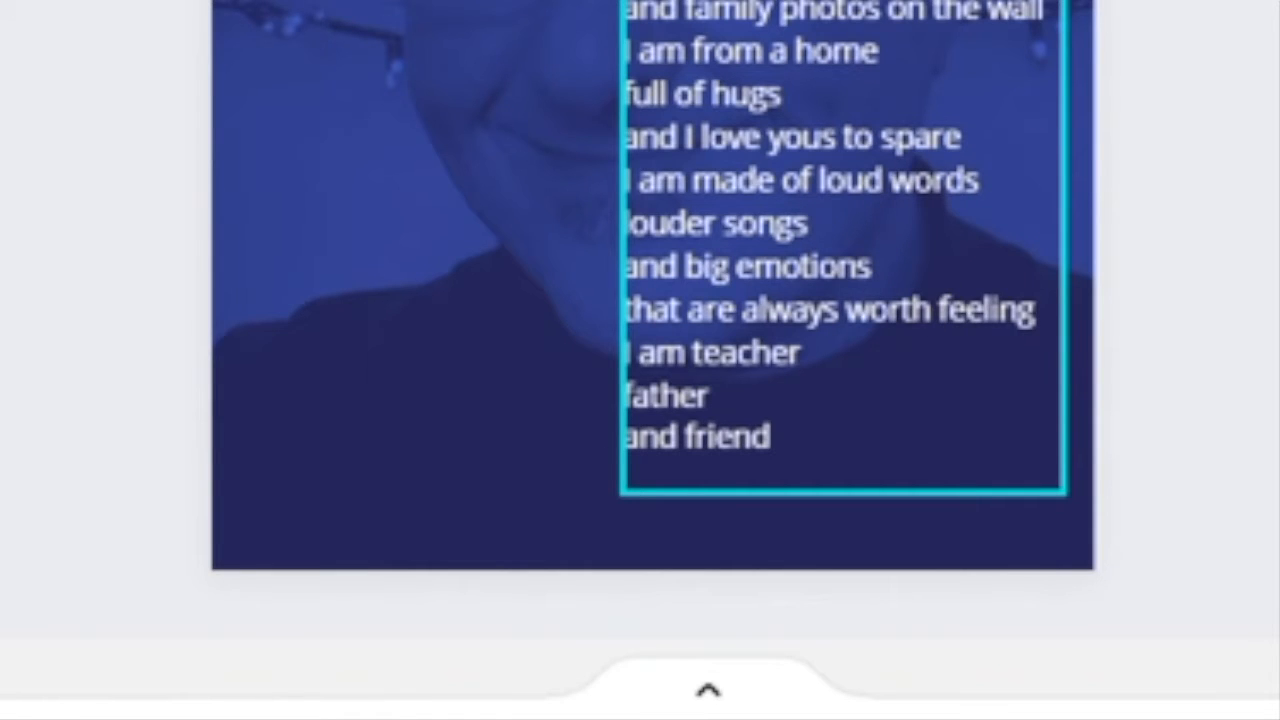
left_click(1241, 368)
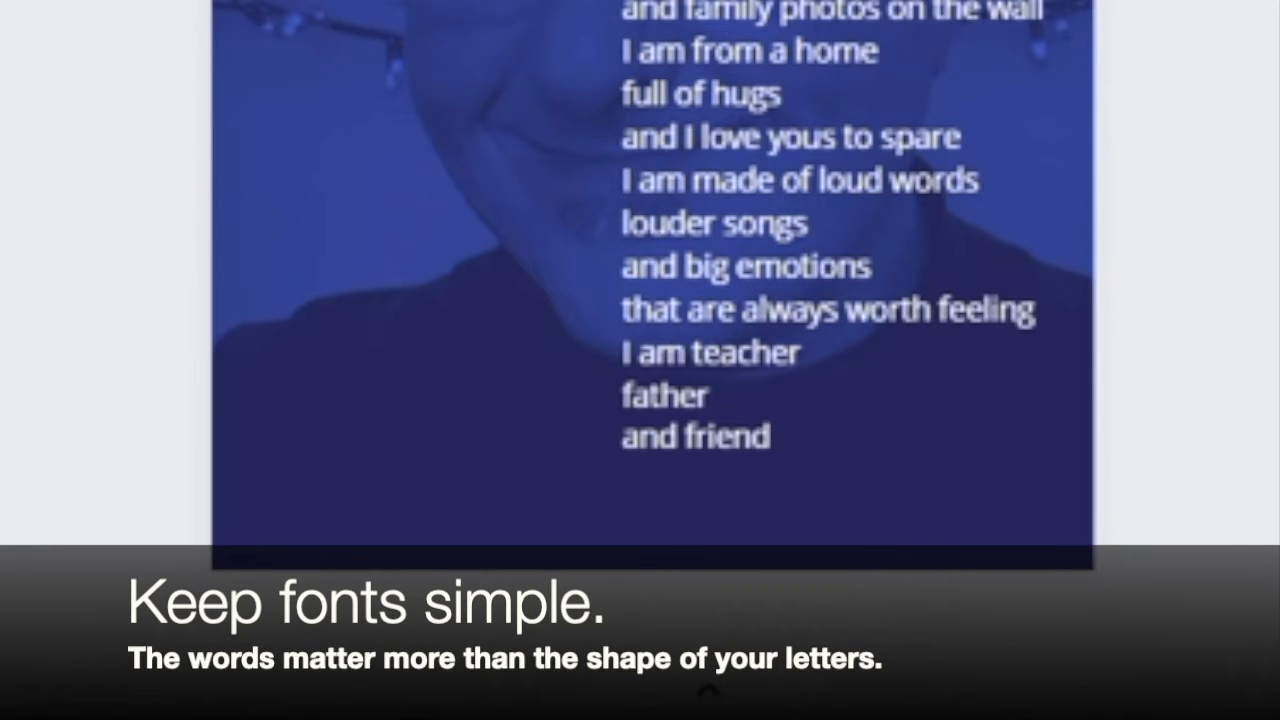
left_click(845, 250)
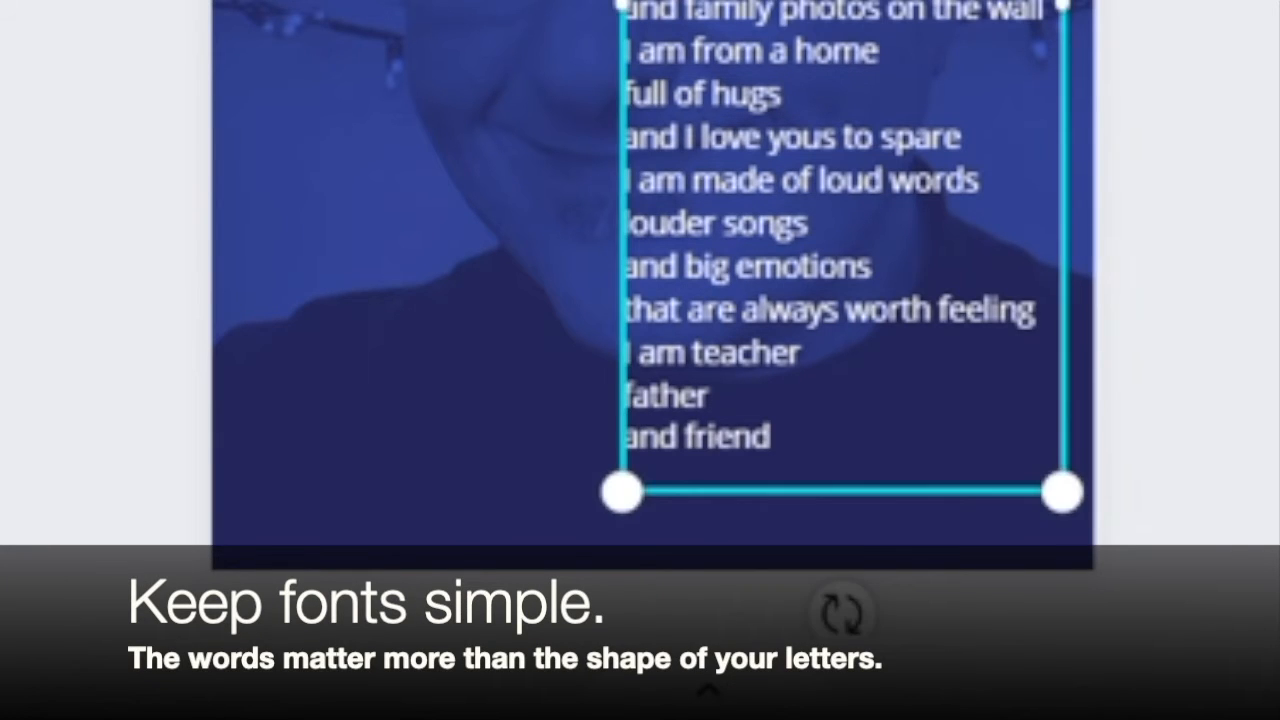
key("Escape")
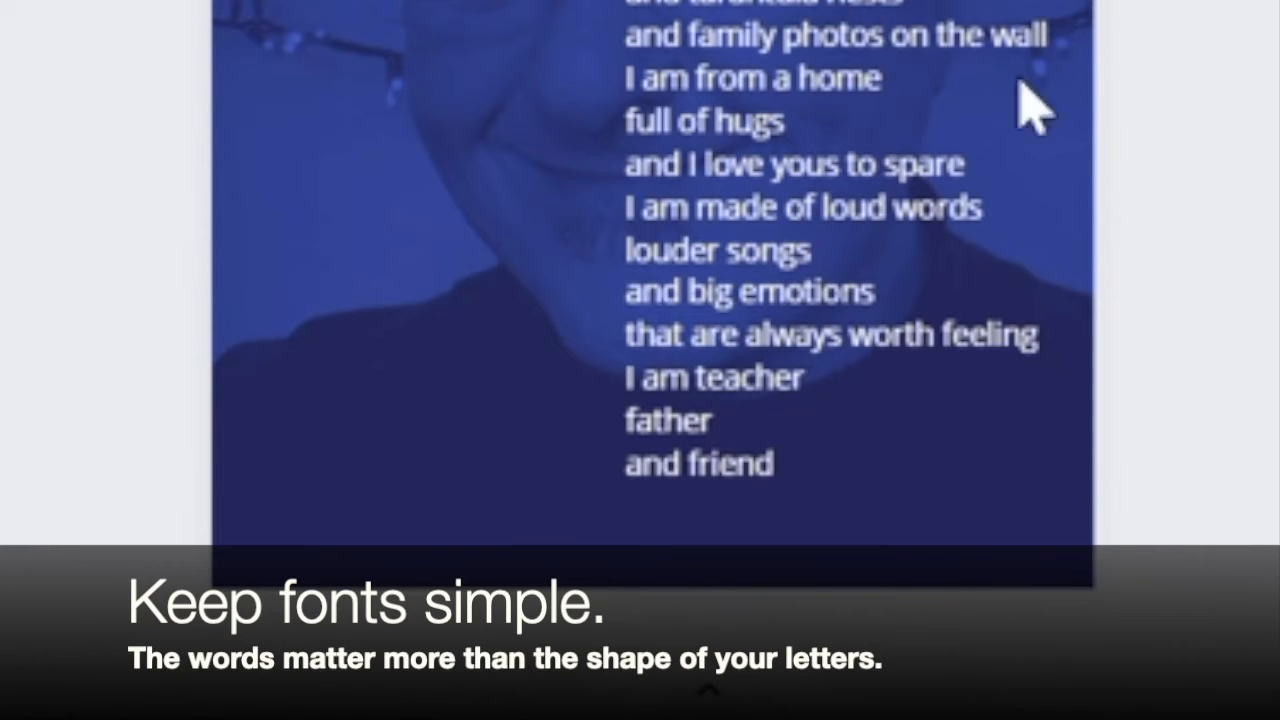
Step: Change the poem's font to Eczar SemiBold and browse the popular fonts
left_click(833, 485)
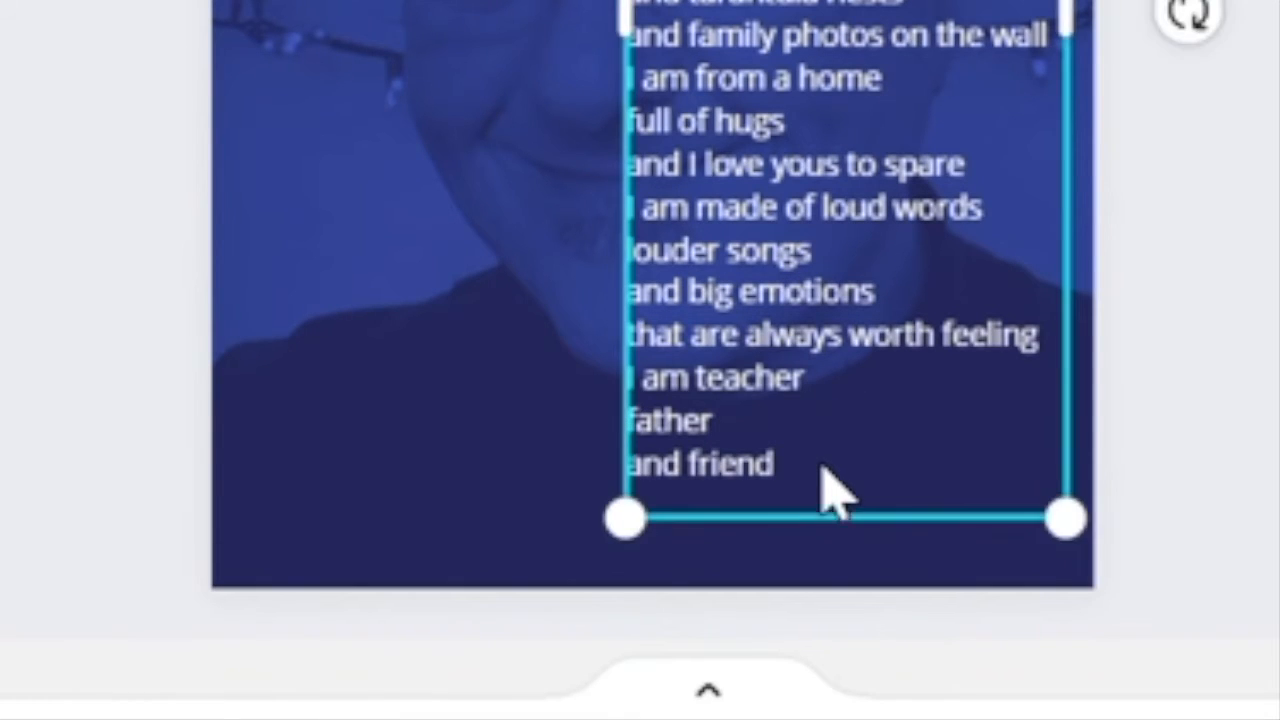
left_click(821, 477)
left_click_drag(797, 466, 770, 5)
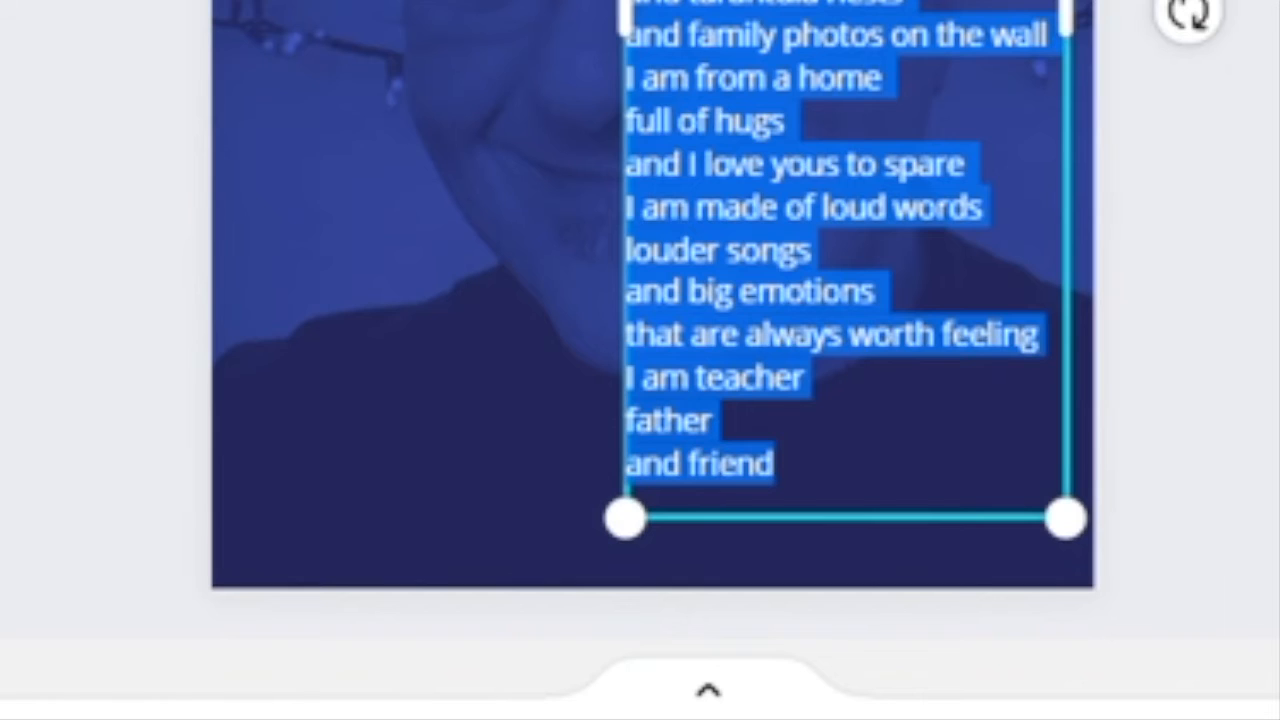
key("Escape")
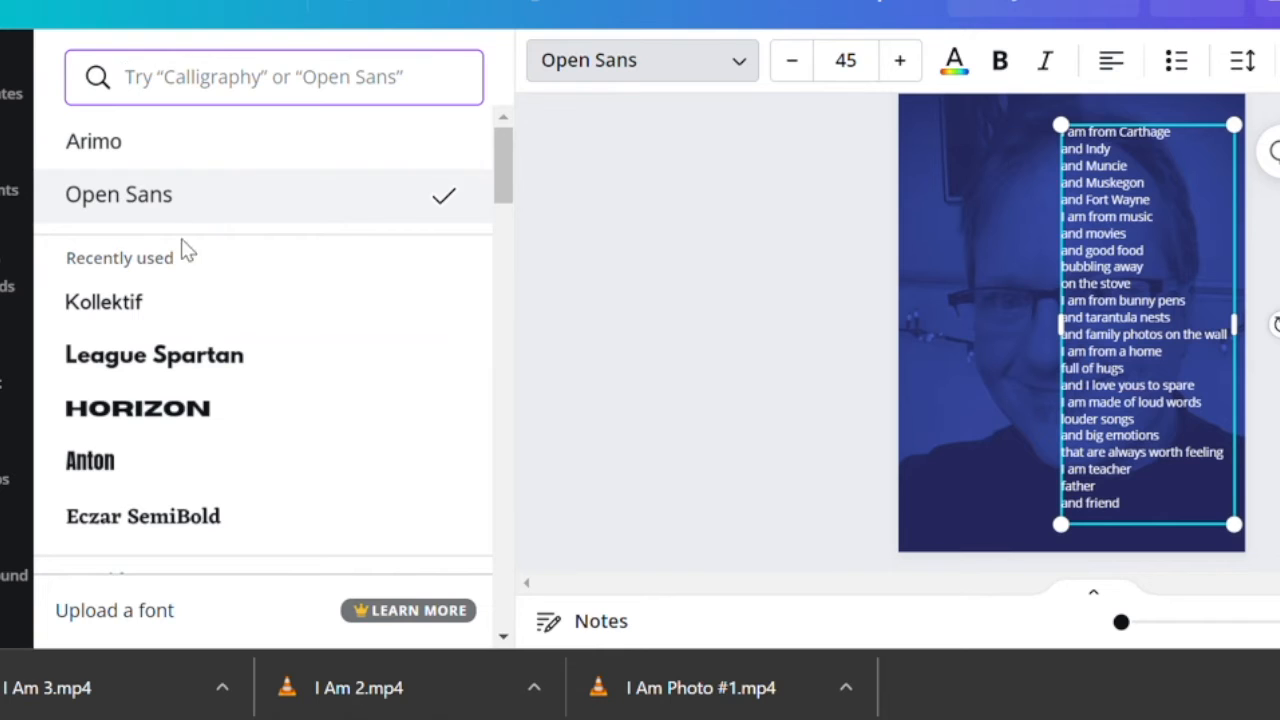
left_click(158, 316)
scroll(430, 400, "down", 5)
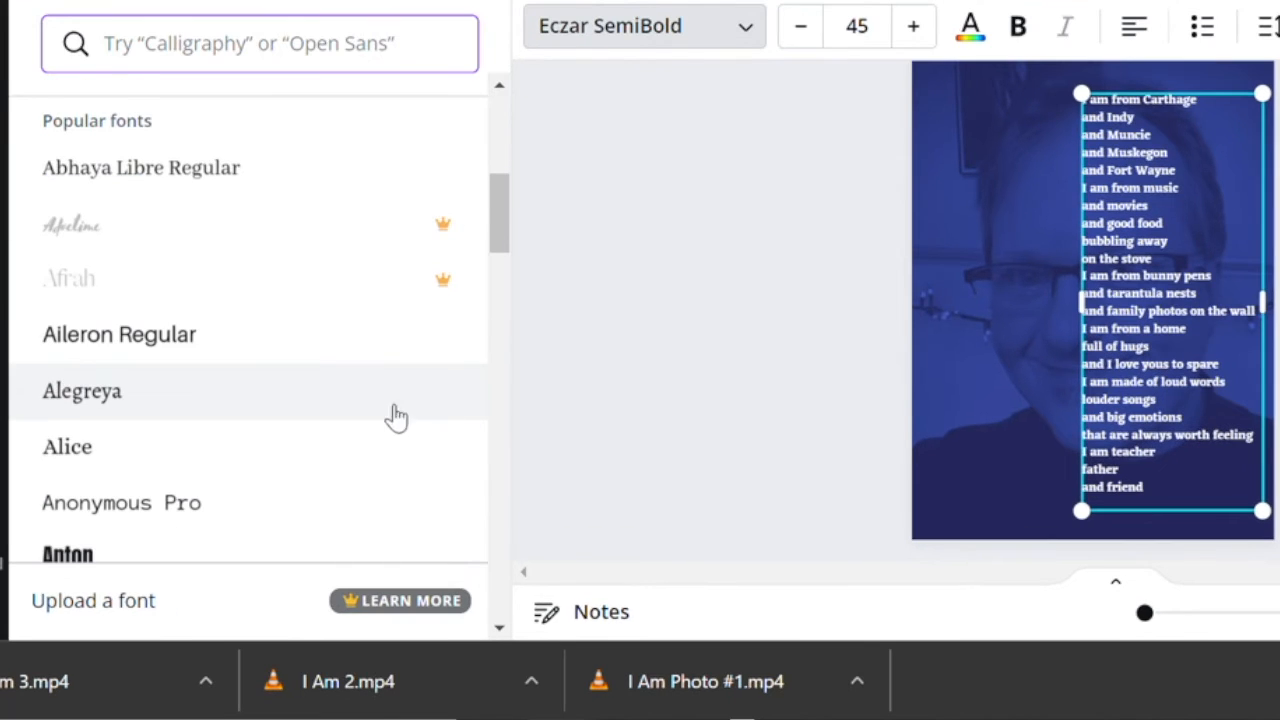
Step: Browse the popular fonts for a free option and try Inter on the poem
left_click(247, 348)
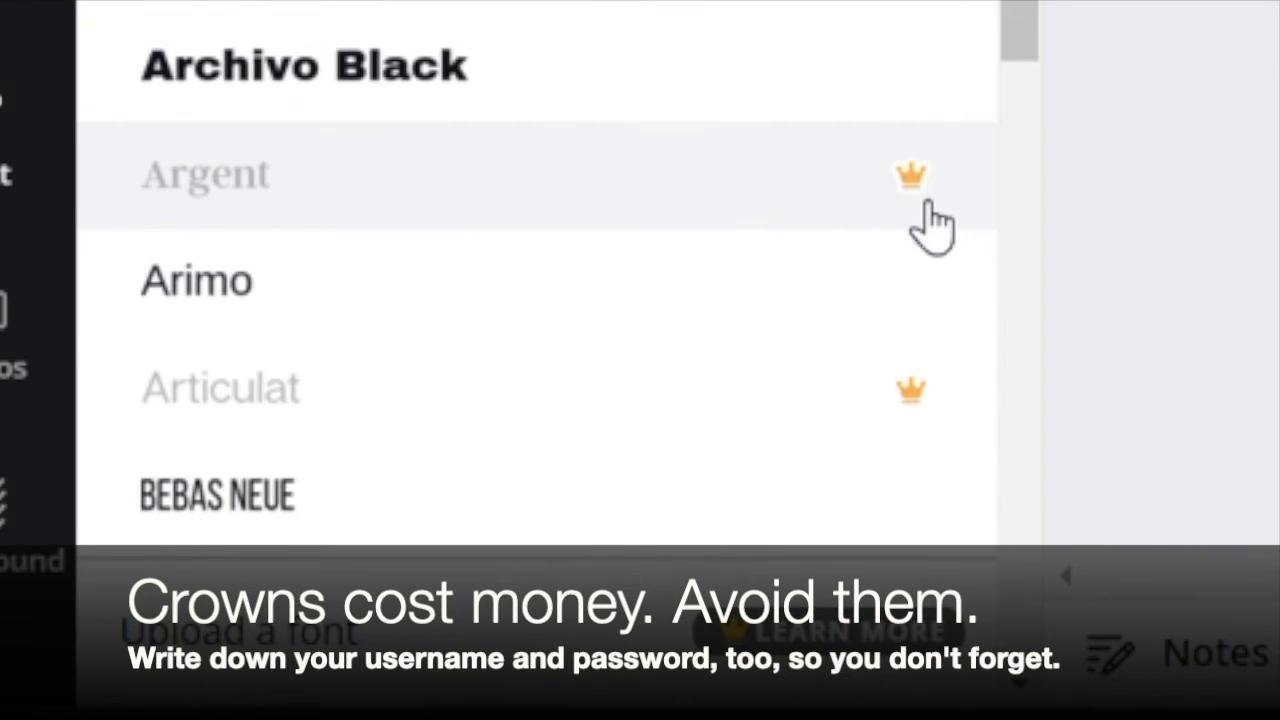
scroll(678, 170, "down", 2)
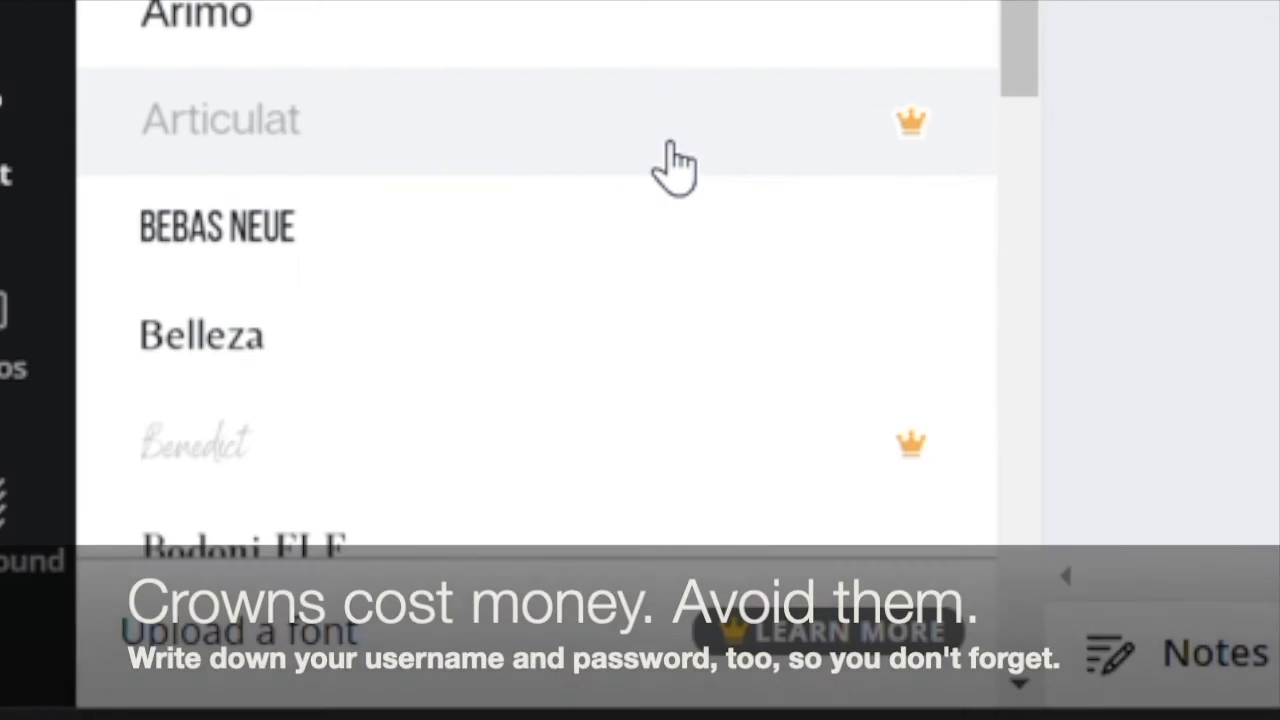
scroll(672, 163, "down", 3)
left_click_drag(1020, 88, 1020, 246)
scroll(823, 286, "down", 5)
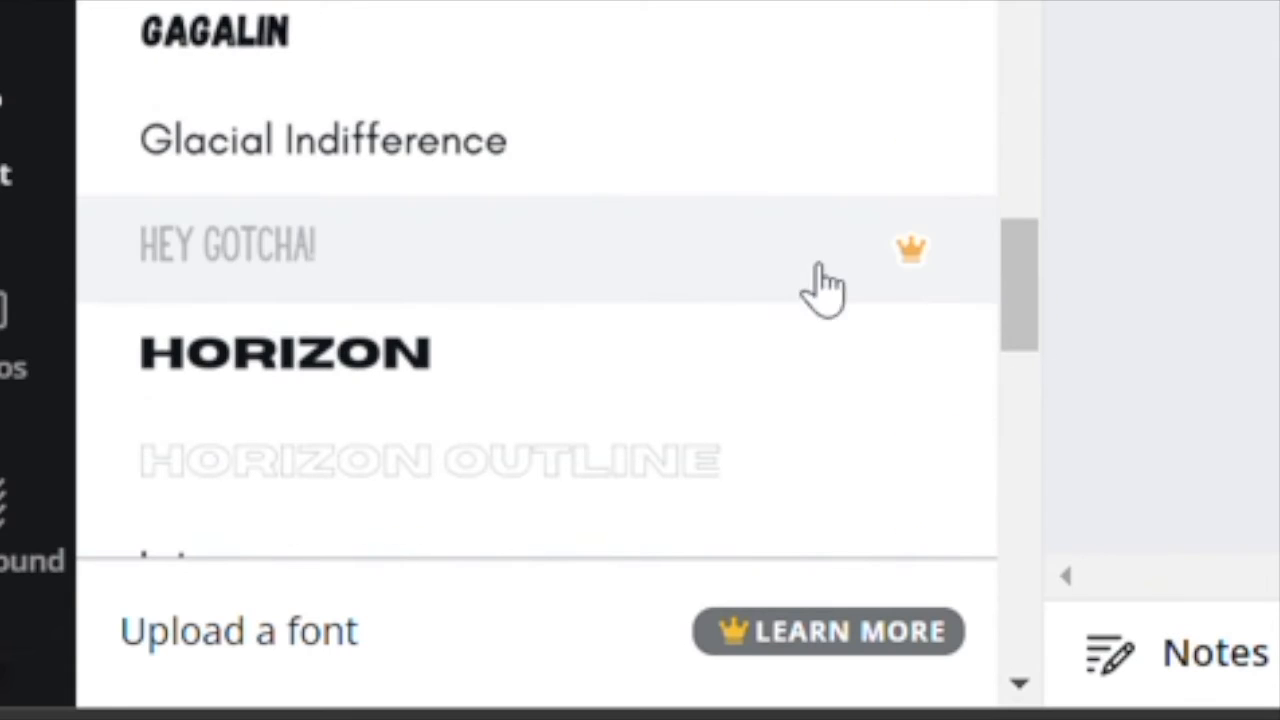
left_click(465, 165)
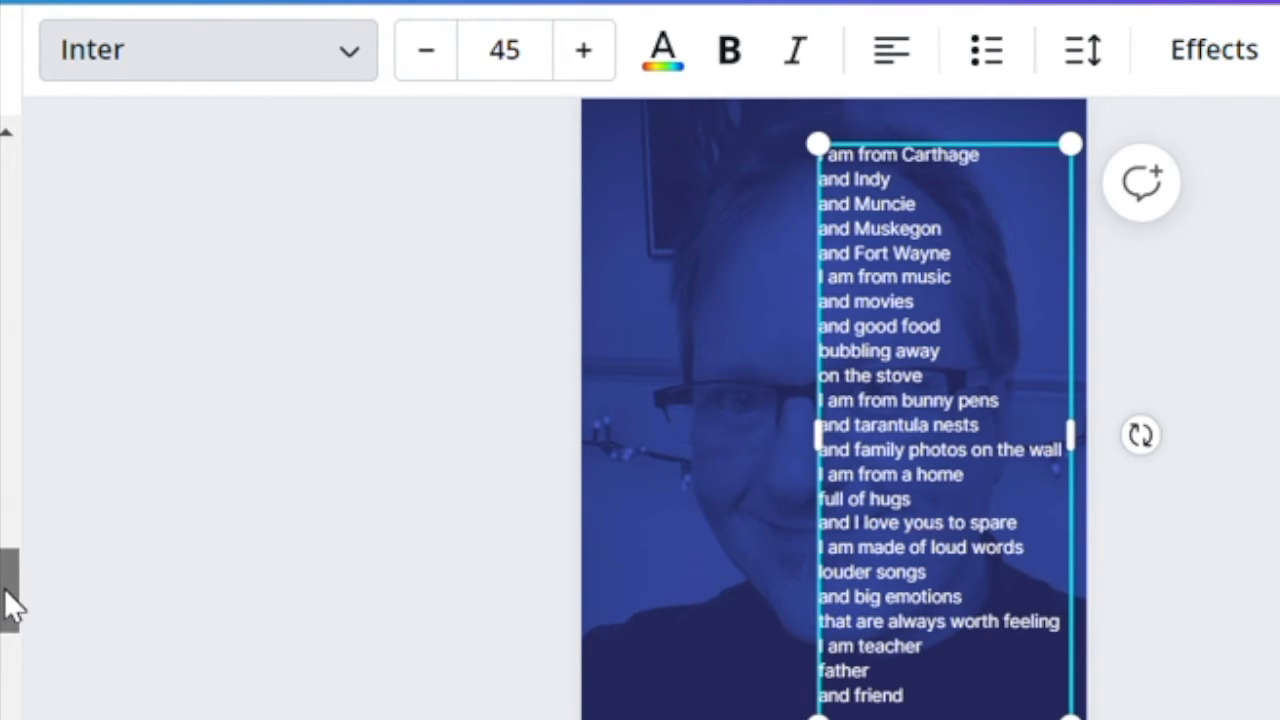
Step: Try Lora on the poem, settle on Glacial Indifference as its font, and deselect the text box
left_click_drag(4, 588, 12, 655)
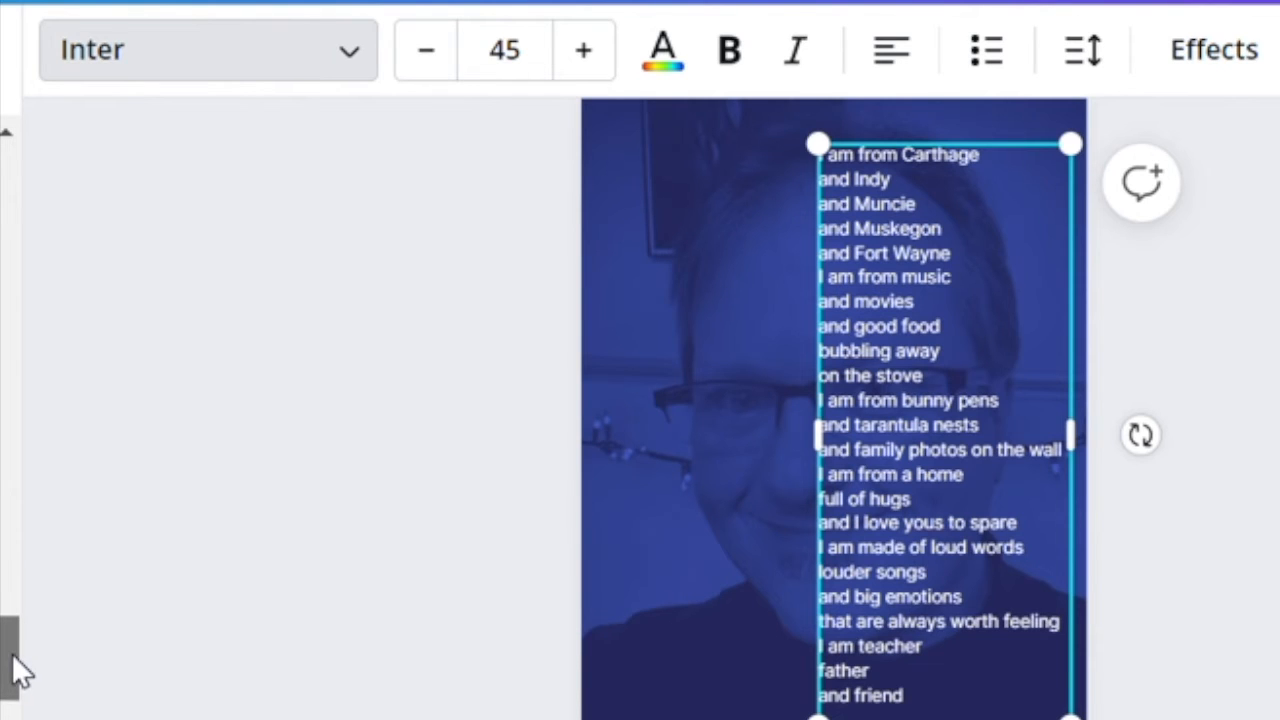
left_click(4, 625)
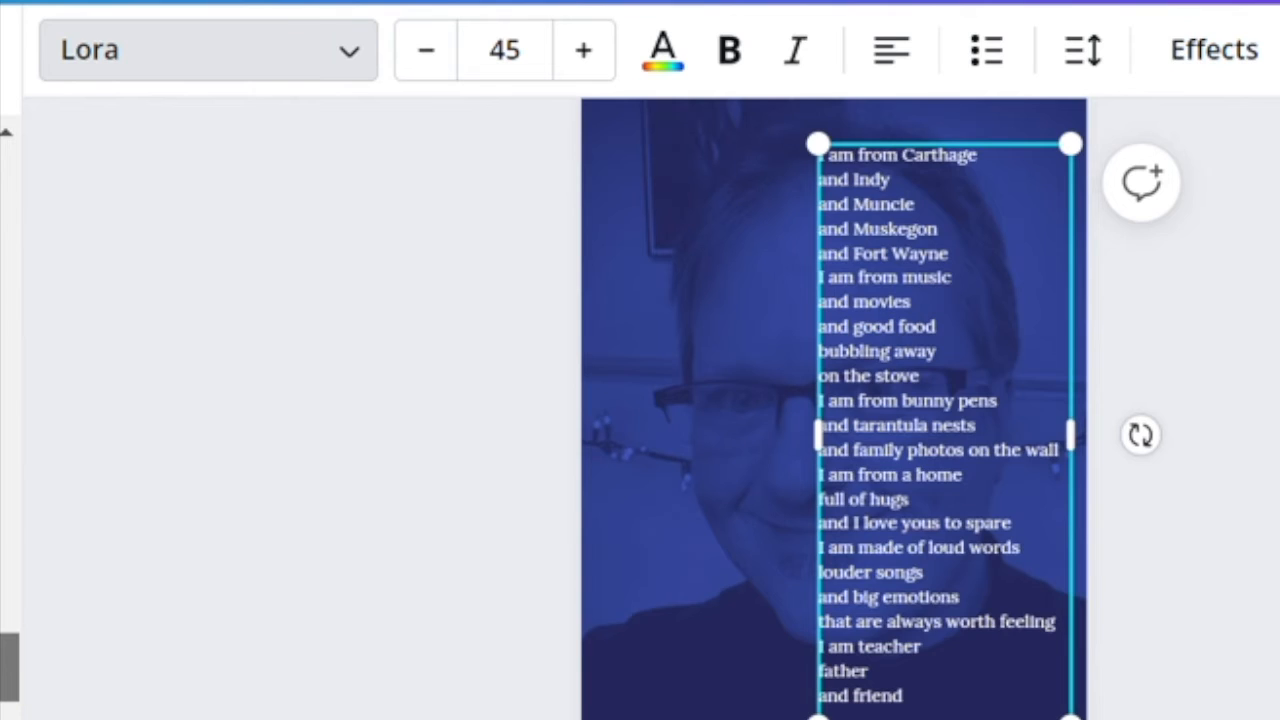
left_click(6, 700)
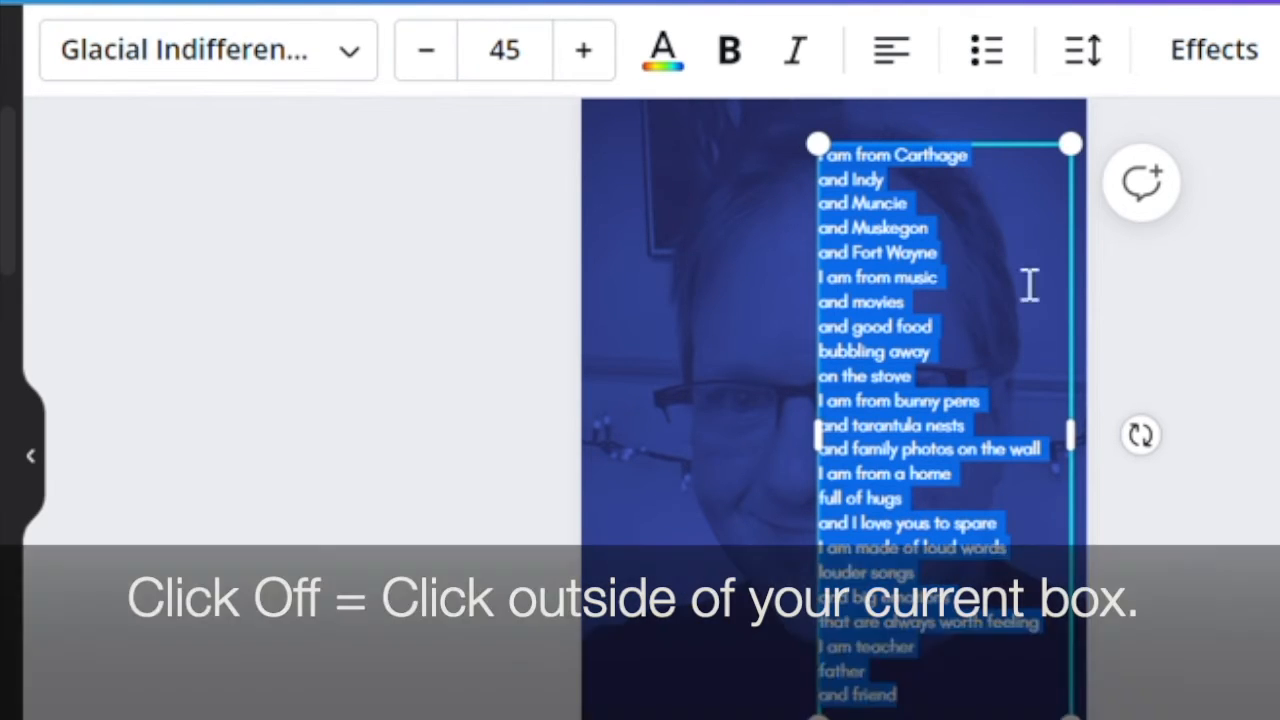
left_click(662, 318)
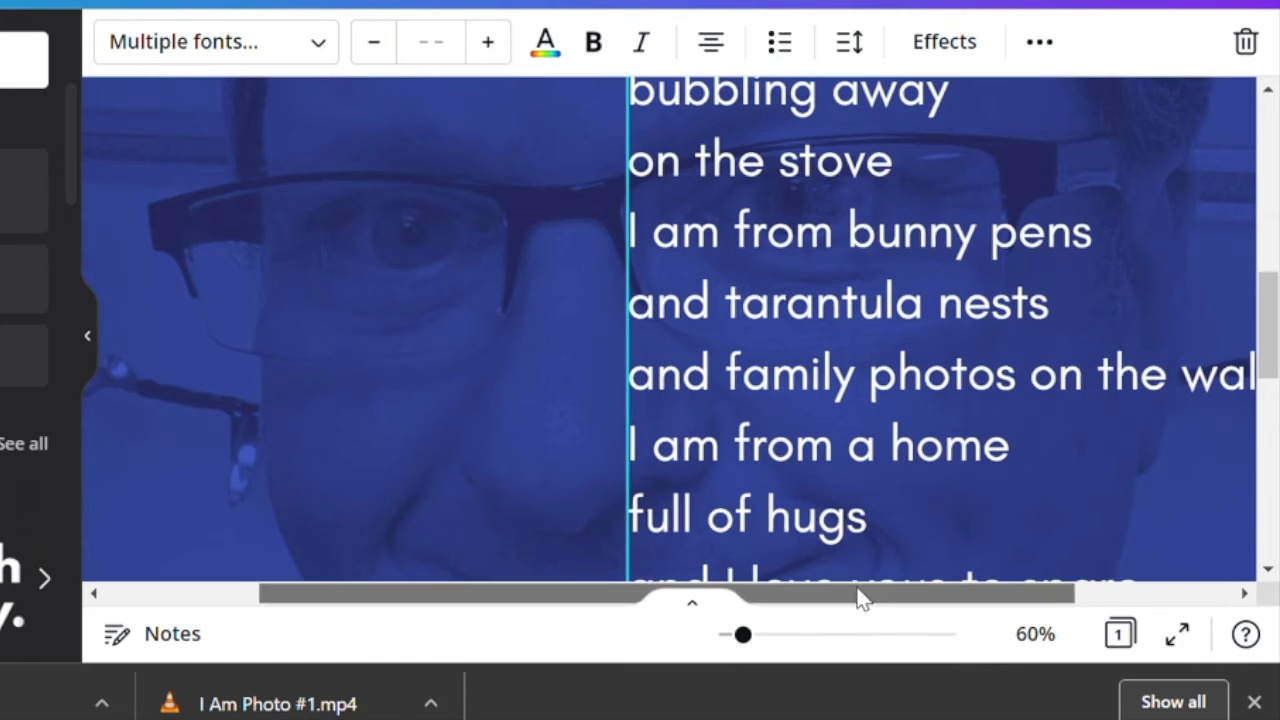
Step: Examine the poem at 60% zoom, checking its readability and its margins down to the last line
left_click_drag(857, 608, 986, 606)
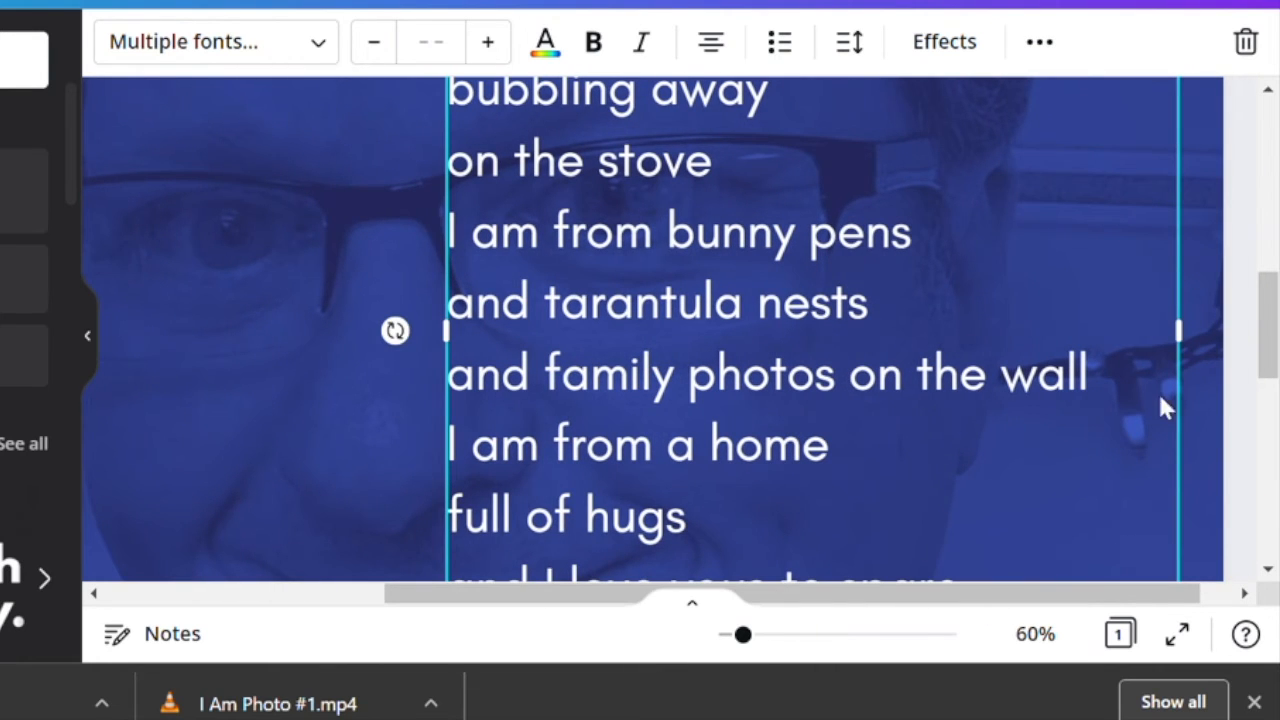
left_click_drag(1268, 343, 1276, 490)
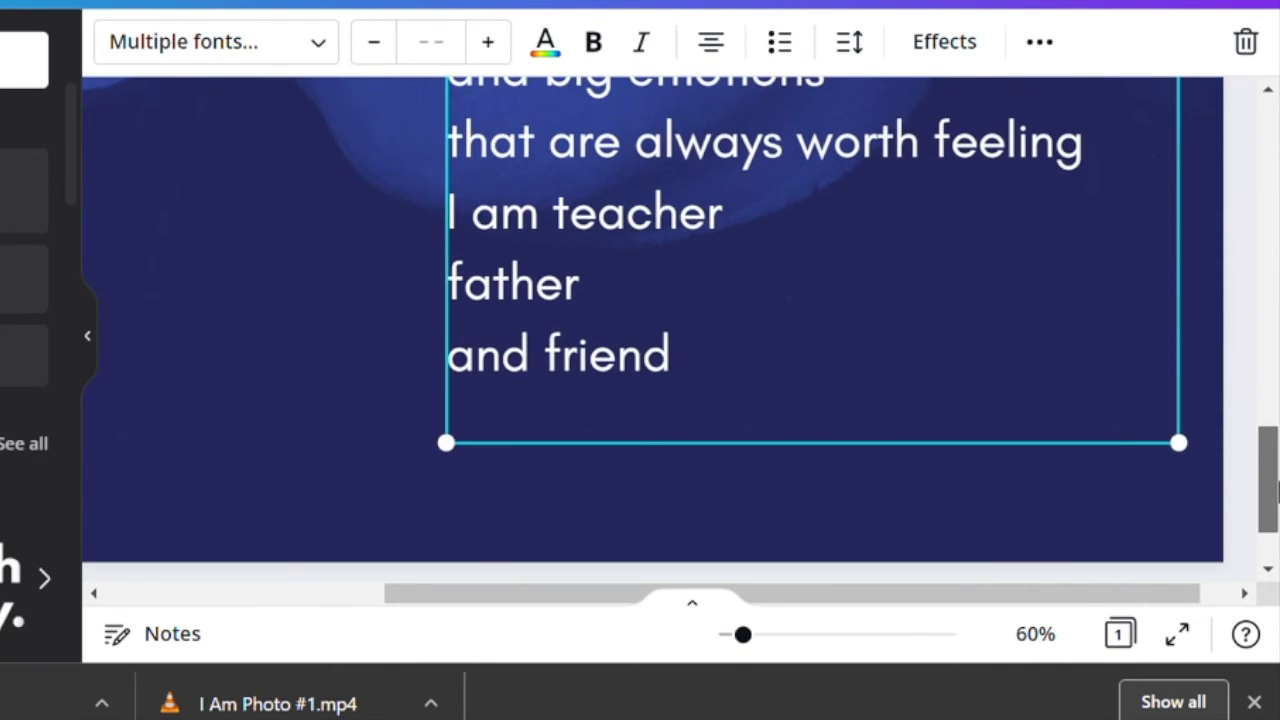
key("Escape")
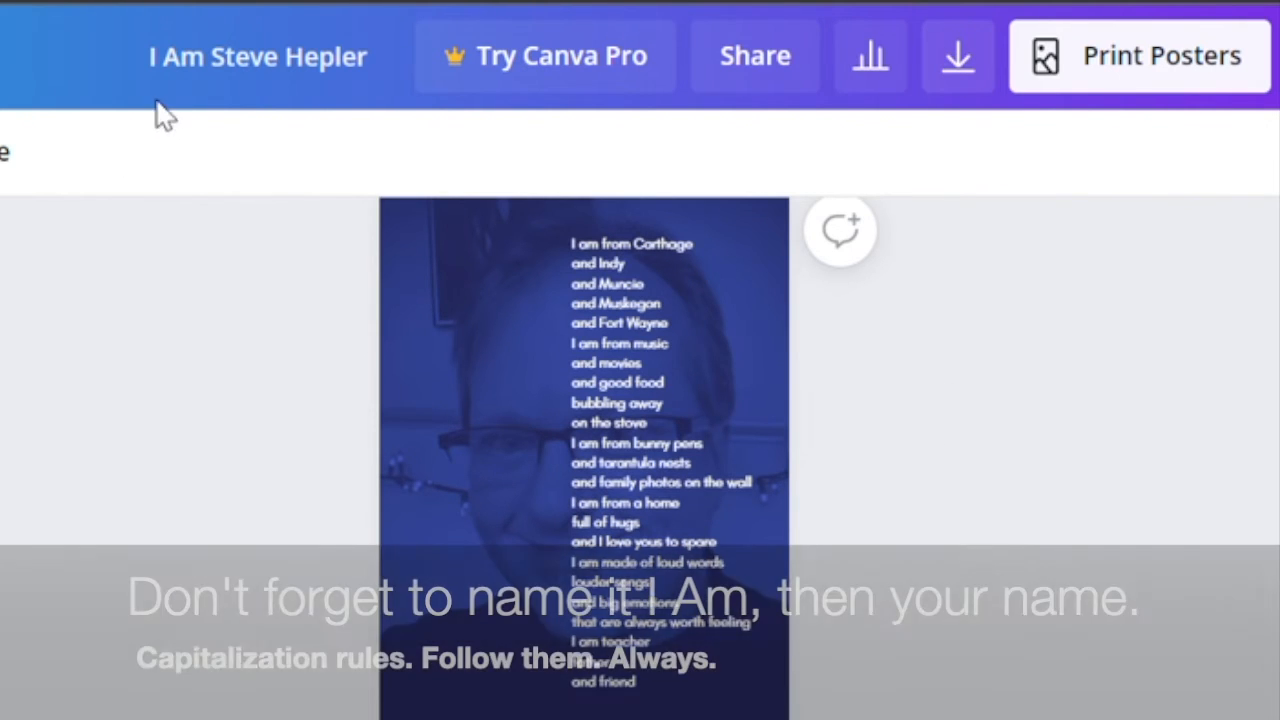
Step: Open the design's title for editing, download the poster as PDF Print, and dismiss the print offer
left_click(360, 64)
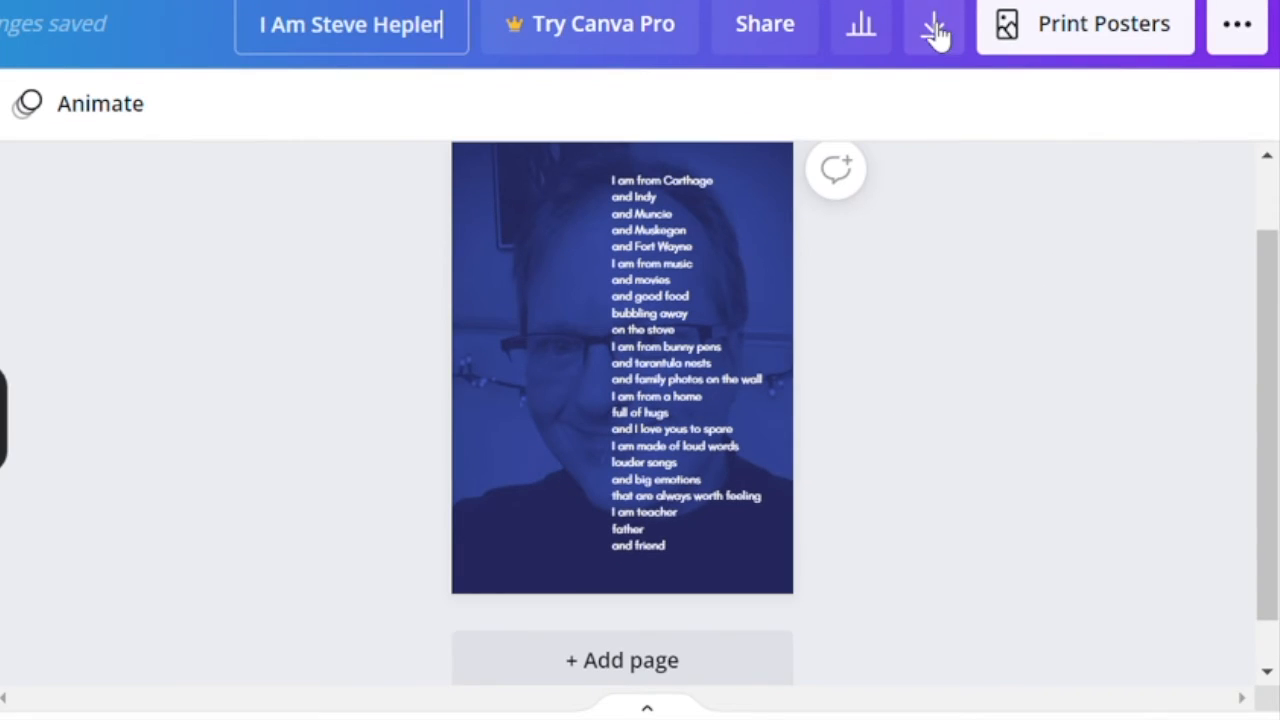
left_click(957, 57)
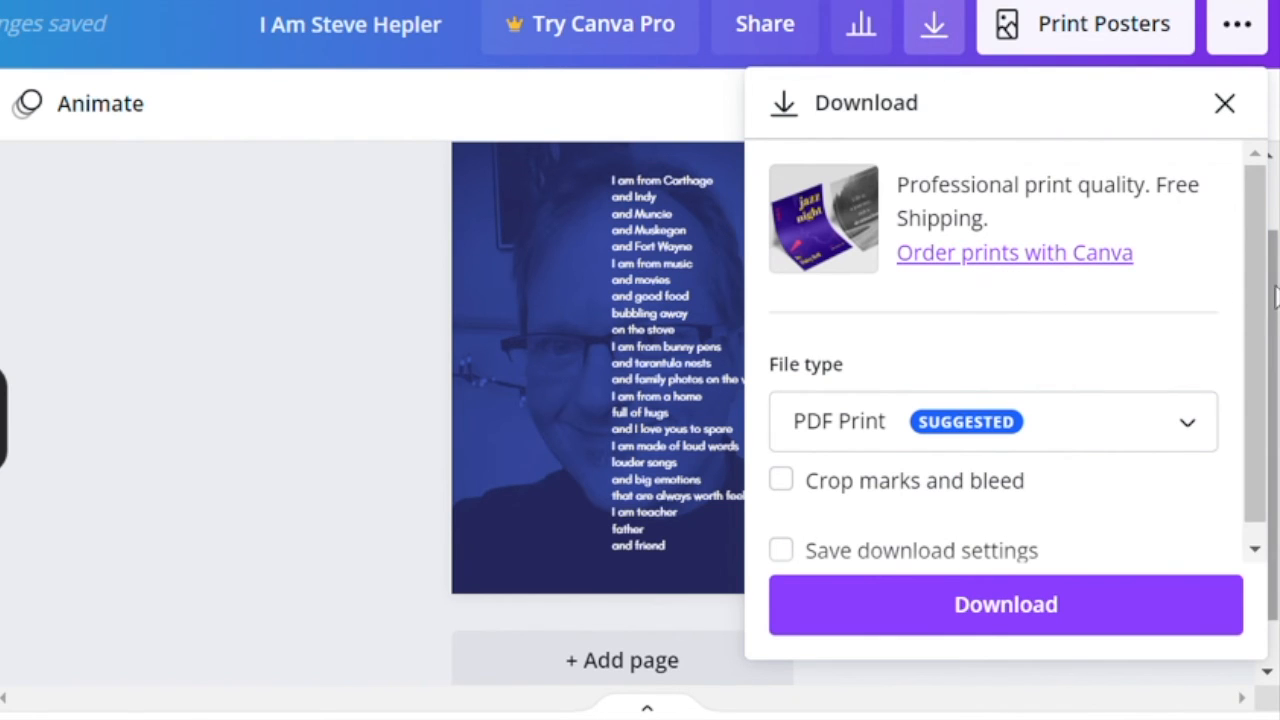
left_click_drag(1260, 286, 1270, 445)
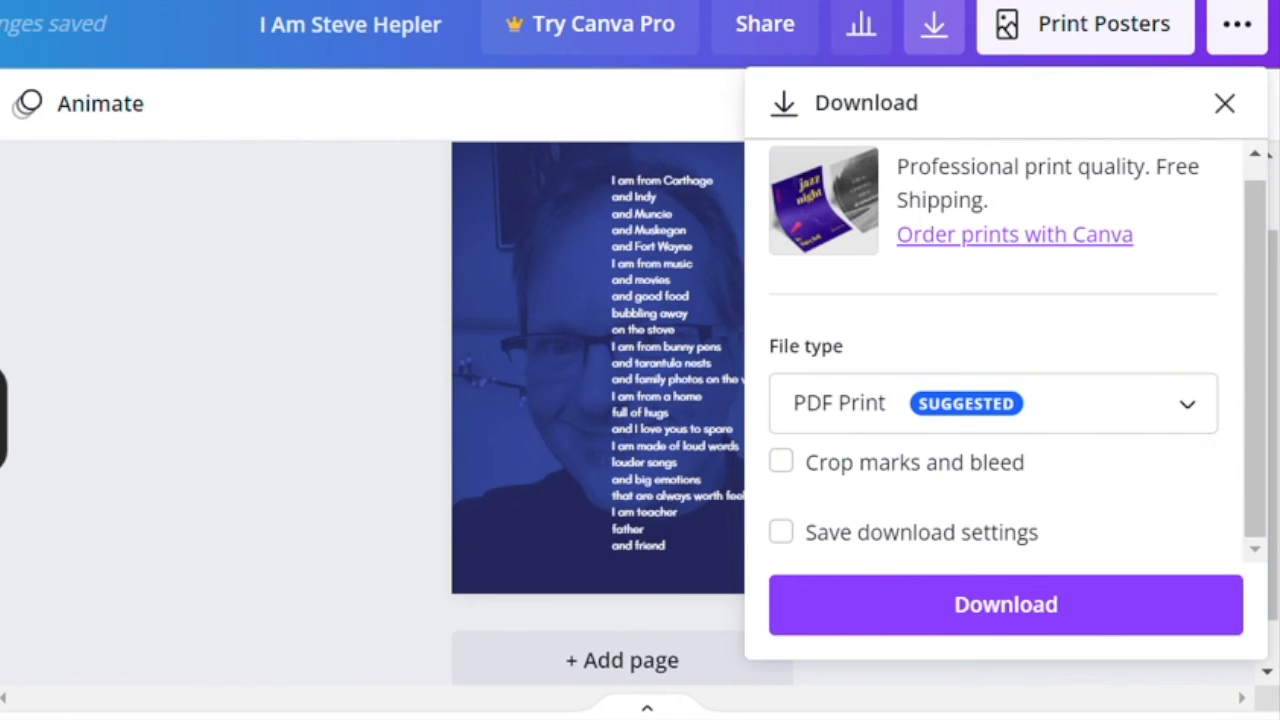
left_click(963, 604)
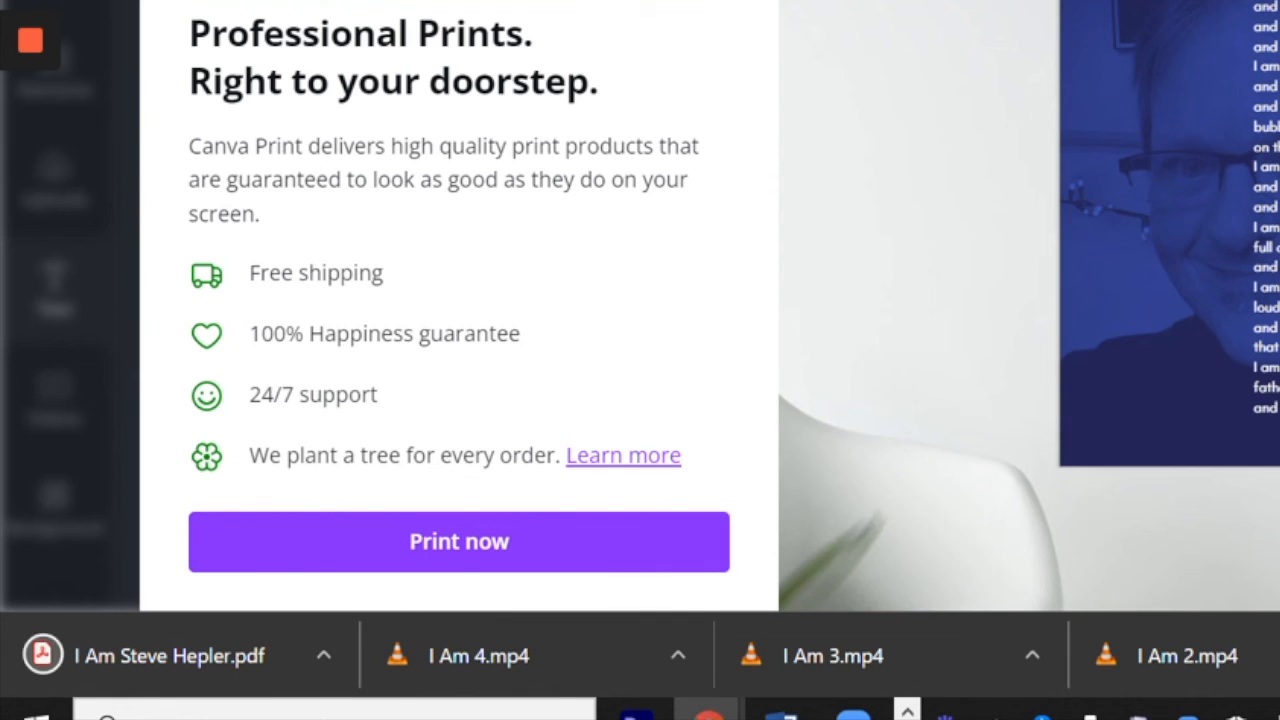
key("Escape")
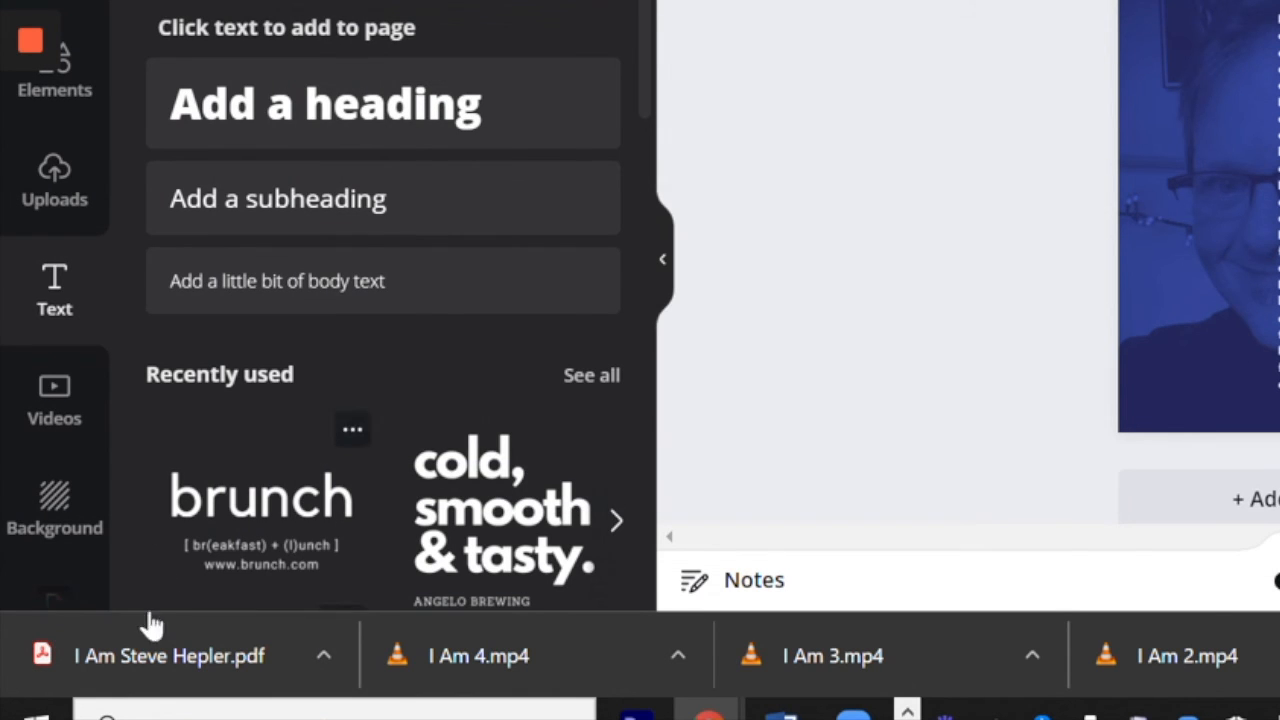
Step: Open the downloaded poster PDF to check it, and minimize the browser window
left_click(126, 658)
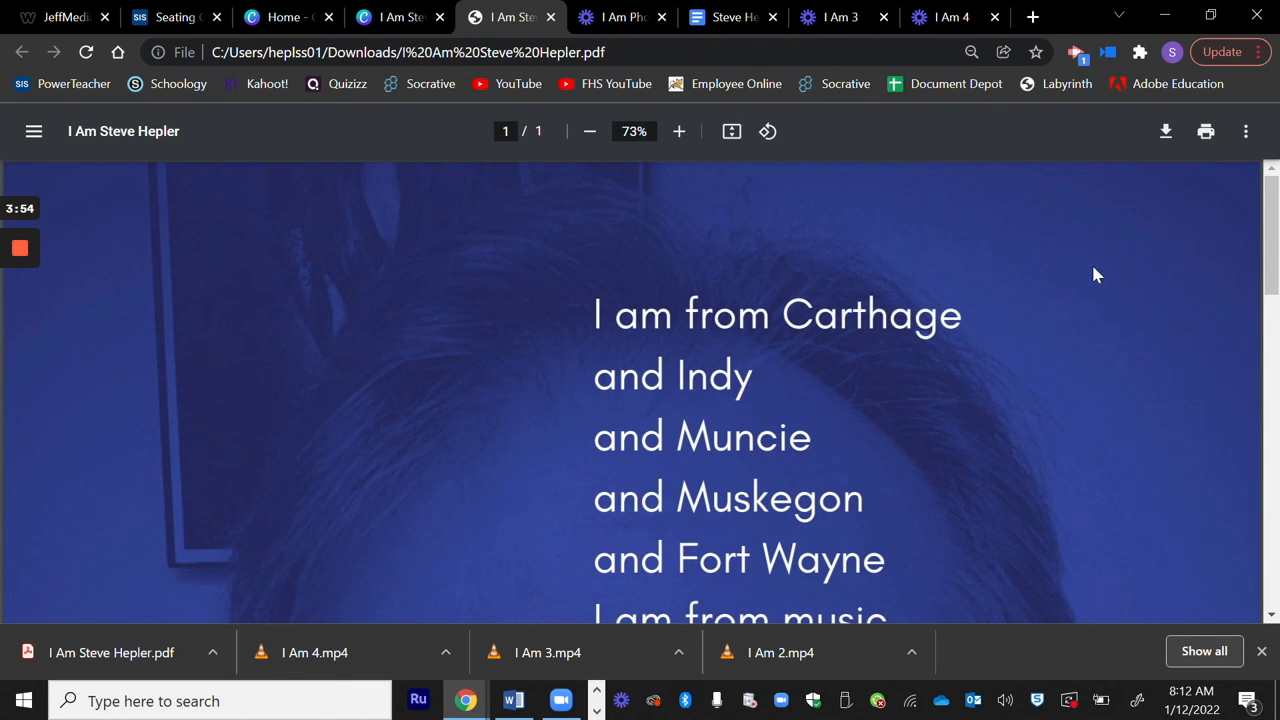
left_click(1168, 15)
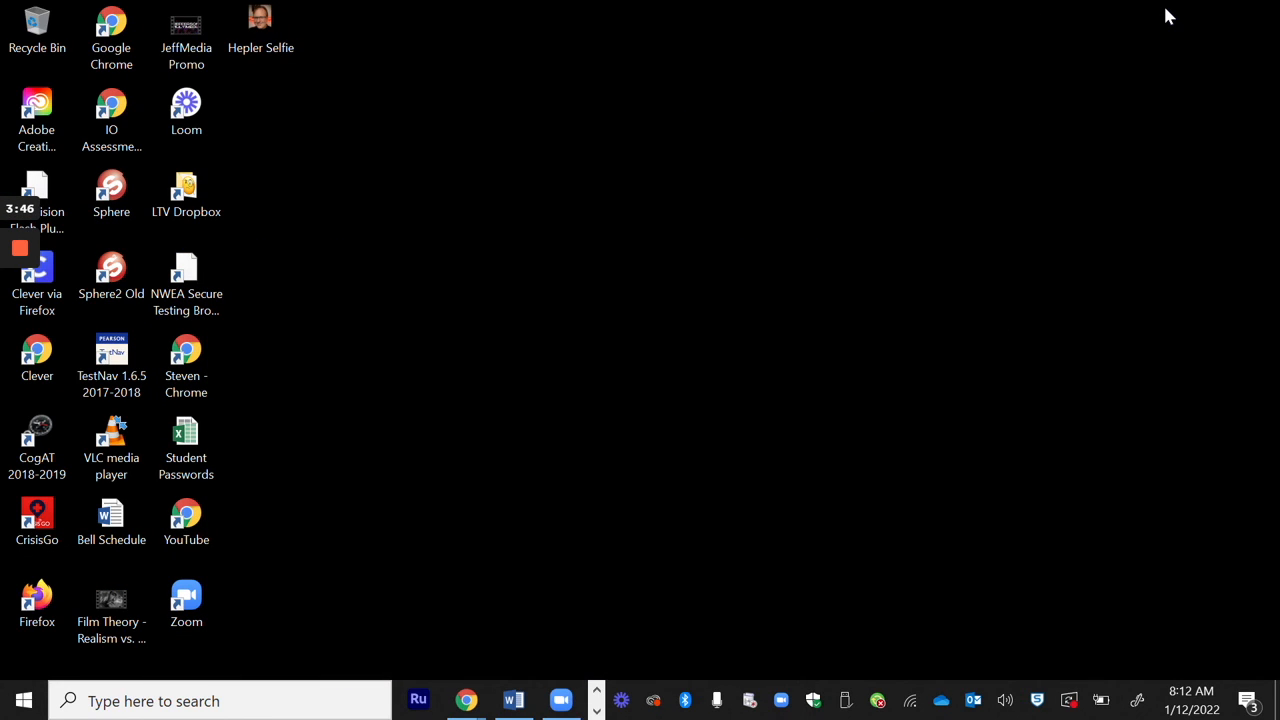